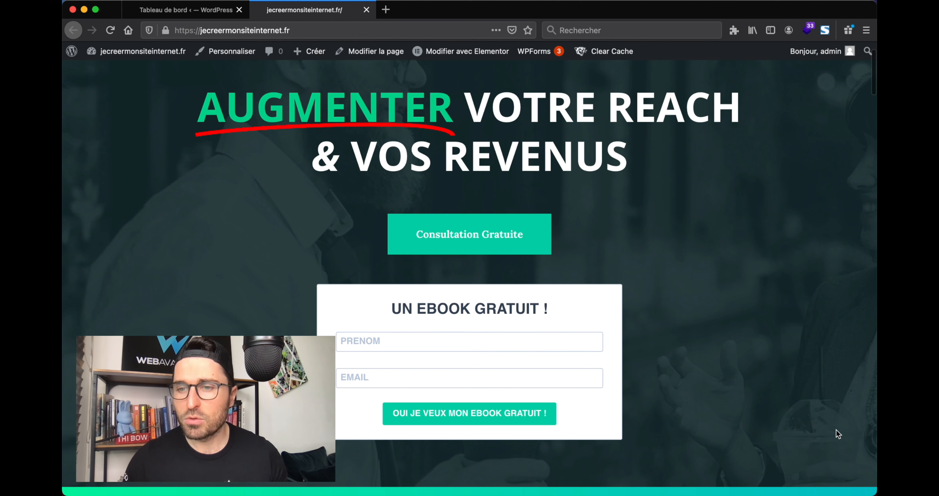
Close the site's front page and open the page for adding new extensions in the WordPress dashboard
{"action": "scroll", "coordinate": [777, 428], "scroll_direction": "up", "scroll_amount": 2}
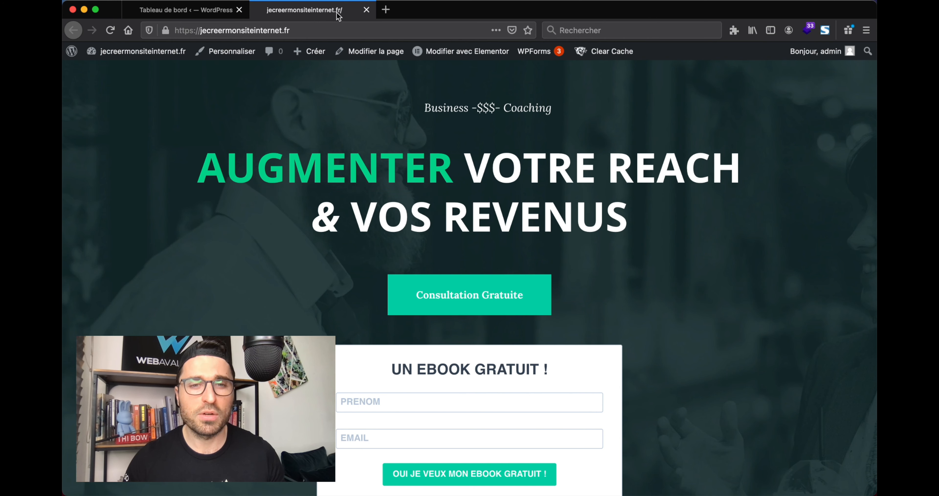
{"action": "key", "text": "super+w"}
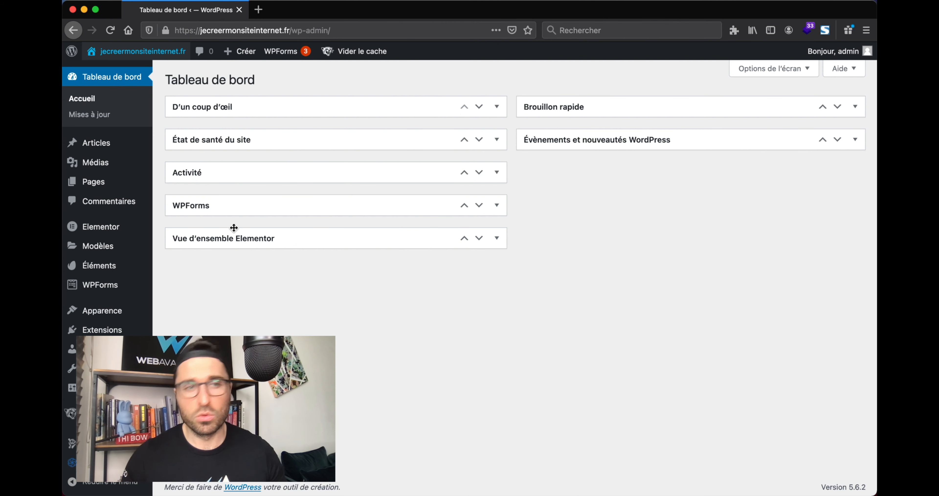
{"action": "mouse_move", "coordinate": [123, 254]}
{"action": "mouse_move", "coordinate": [113, 333]}
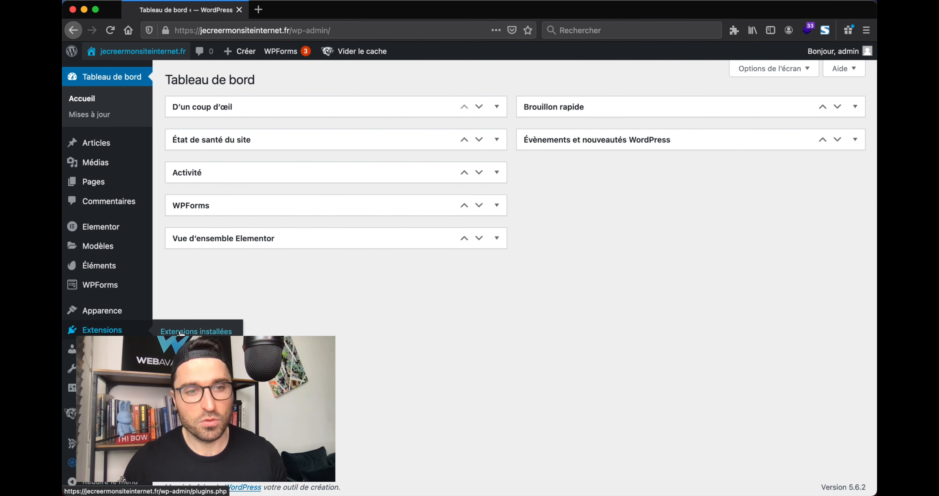
{"action": "left_click", "coordinate": [174, 347]}
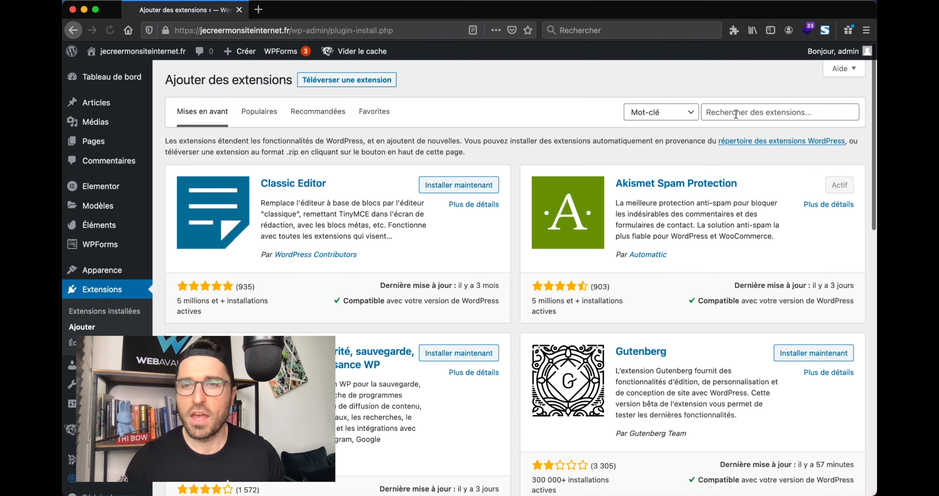
Search the extensions for "join.chat", then install and activate the Join.chat extension
{"action": "left_click", "coordinate": [737, 114]}
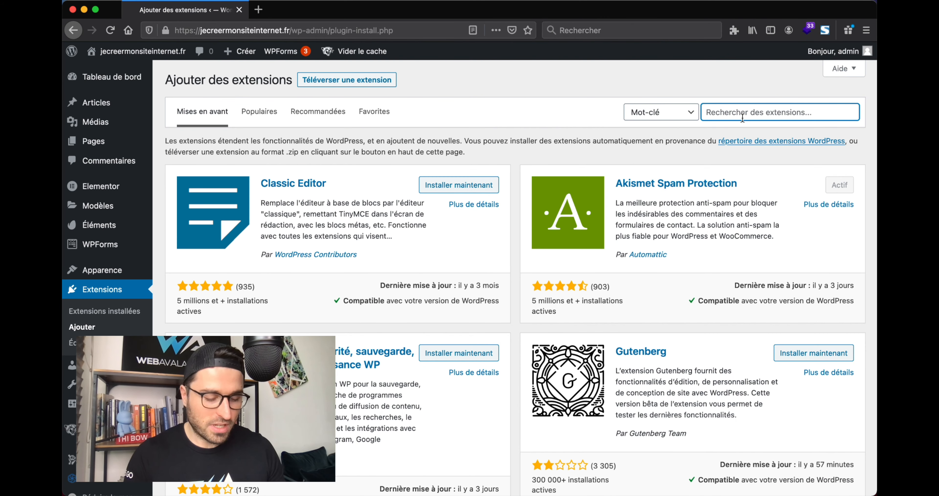
{"action": "type", "text": "join.chat"}
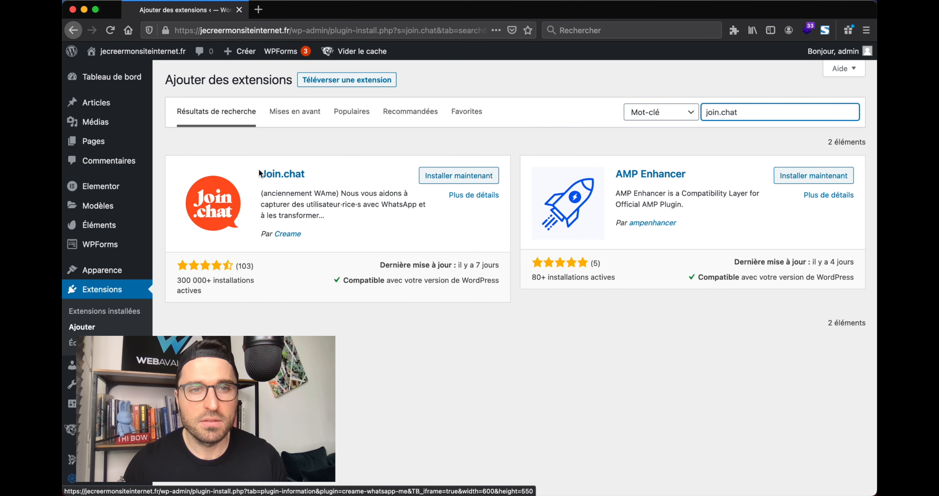
{"action": "left_click", "coordinate": [474, 177]}
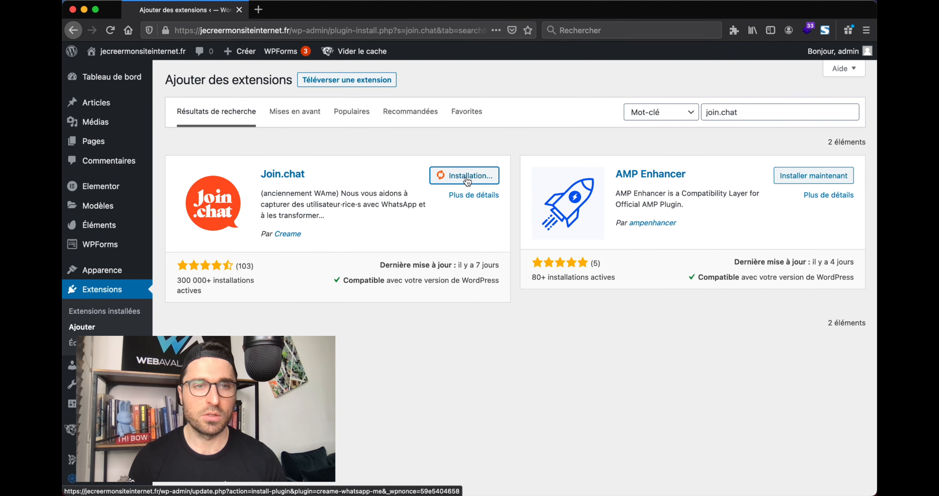
{"action": "left_click", "coordinate": [485, 181]}
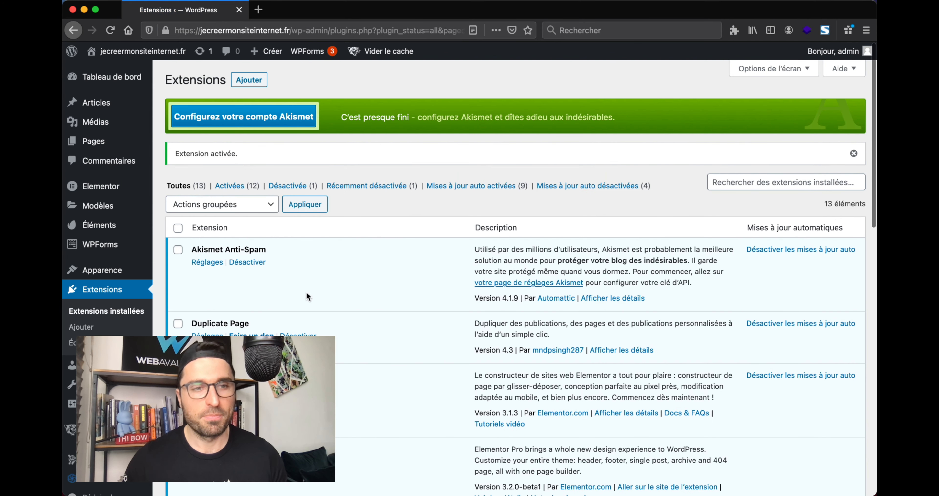
Open the settings page of the Join.chat extension
{"action": "scroll", "coordinate": [343, 250], "scroll_direction": "down", "scroll_amount": 2}
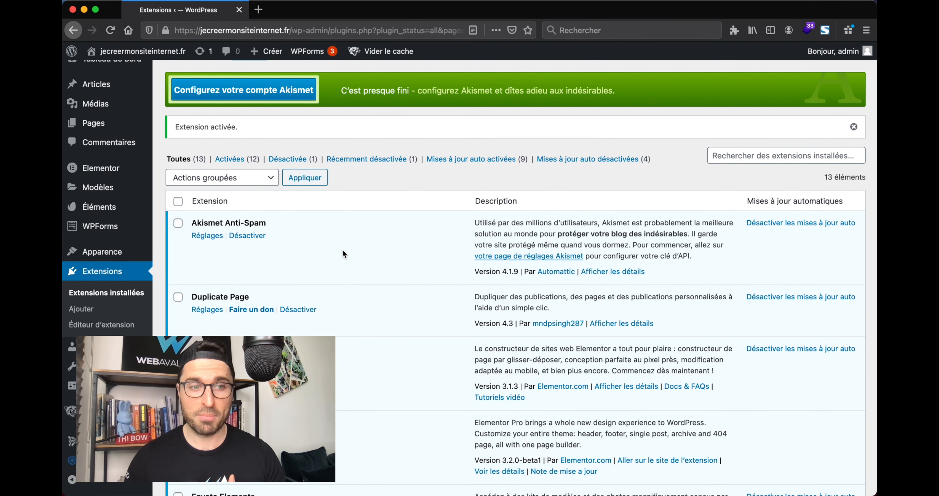
{"action": "scroll", "coordinate": [342, 251], "scroll_direction": "down", "scroll_amount": 10}
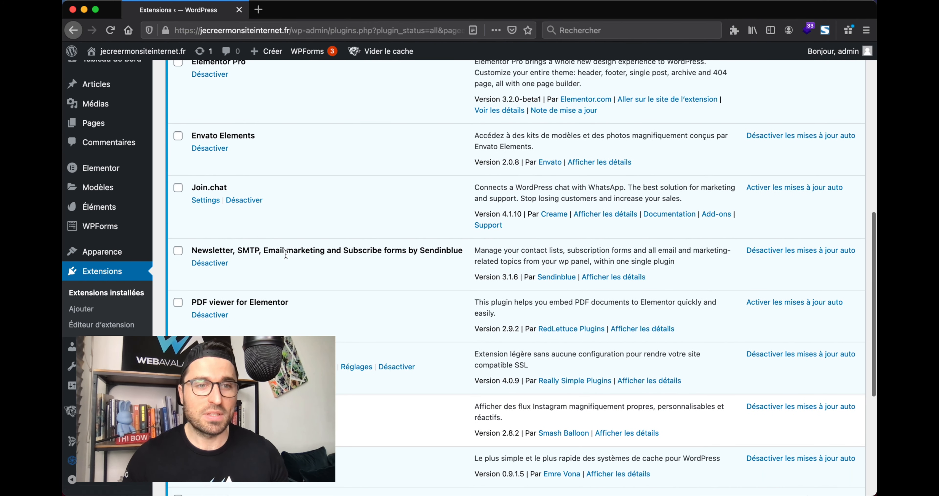
{"action": "scroll", "coordinate": [283, 249], "scroll_direction": "down", "scroll_amount": 2}
{"action": "scroll", "coordinate": [286, 253], "scroll_direction": "down", "scroll_amount": 1}
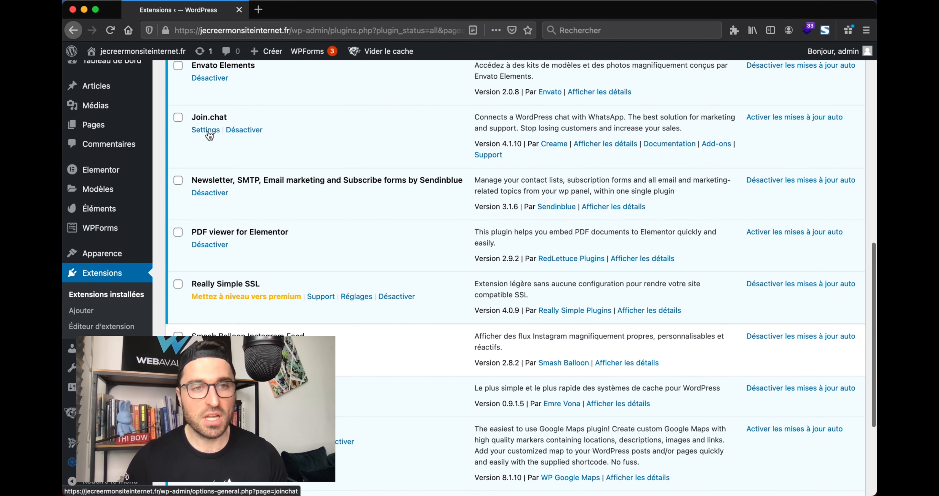
{"action": "mouse_move", "coordinate": [106, 387]}
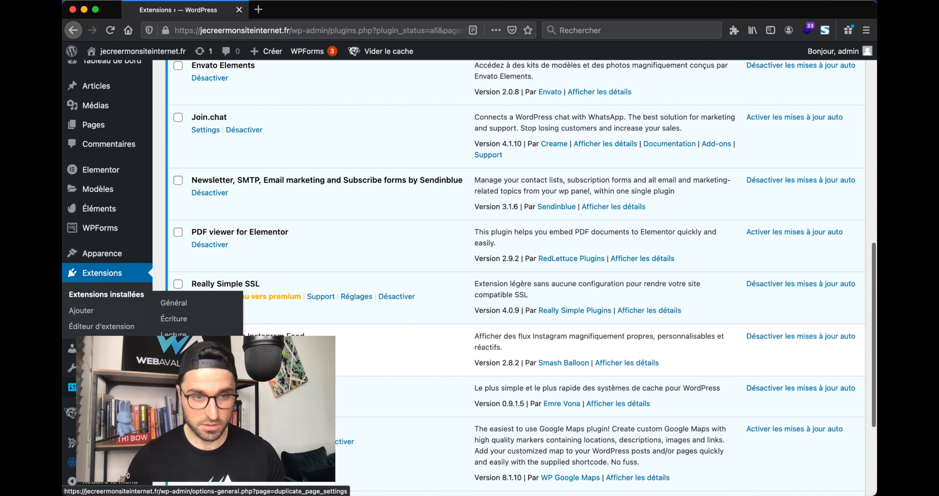
{"action": "left_click", "coordinate": [175, 446]}
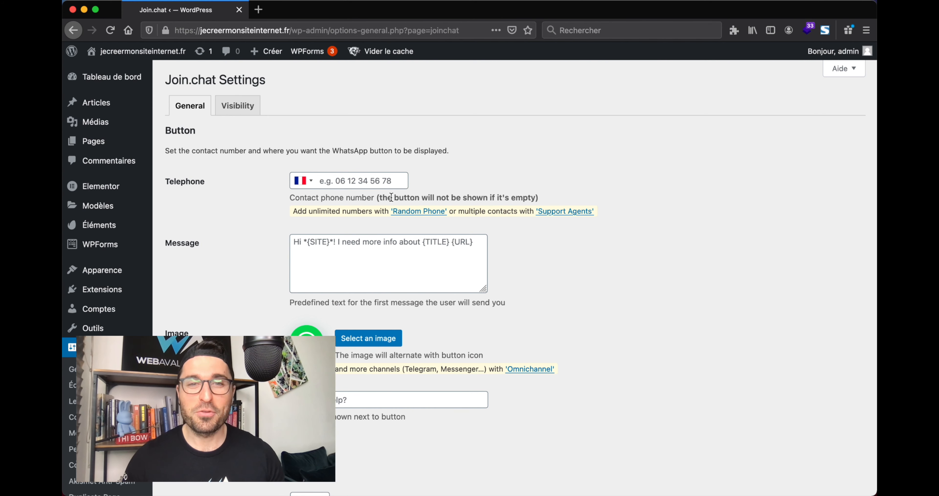
Enter the contact phone number for the WhatsApp button
{"action": "left_click", "coordinate": [360, 184]}
{"action": "type", "text": "0"}
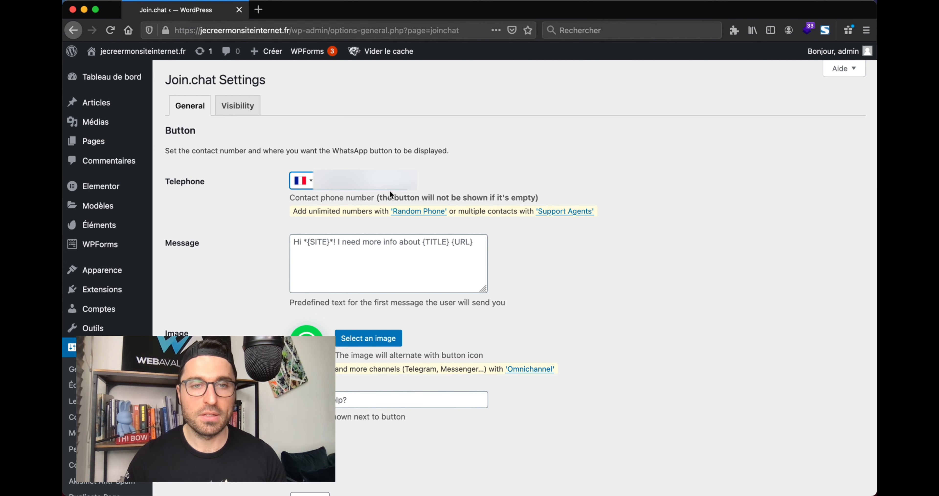
Write the predefined message: "Hey bonjour", the owner's name, then ", pouvons nous discuter de la création d'un site internet qui déboite !"
{"action": "left_click", "coordinate": [356, 248]}
{"action": "left_click", "coordinate": [357, 248]}
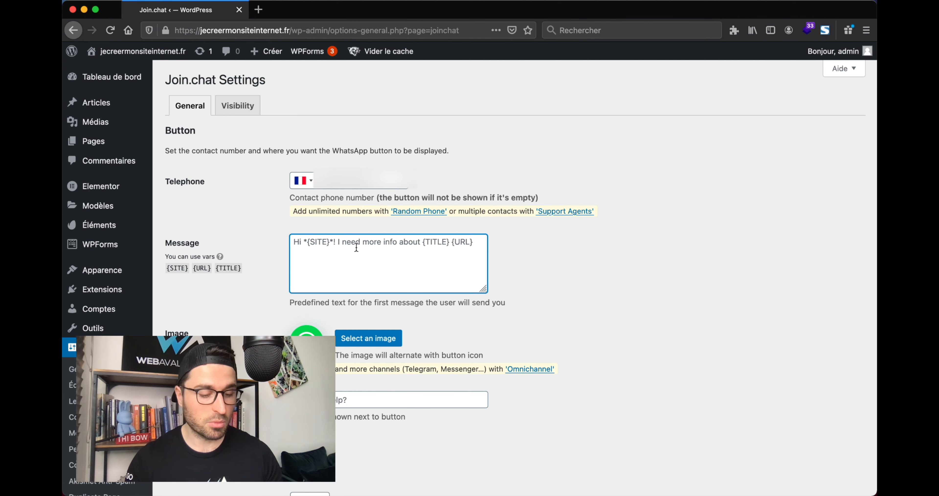
{"action": "type", "text": "Hey bonj"}
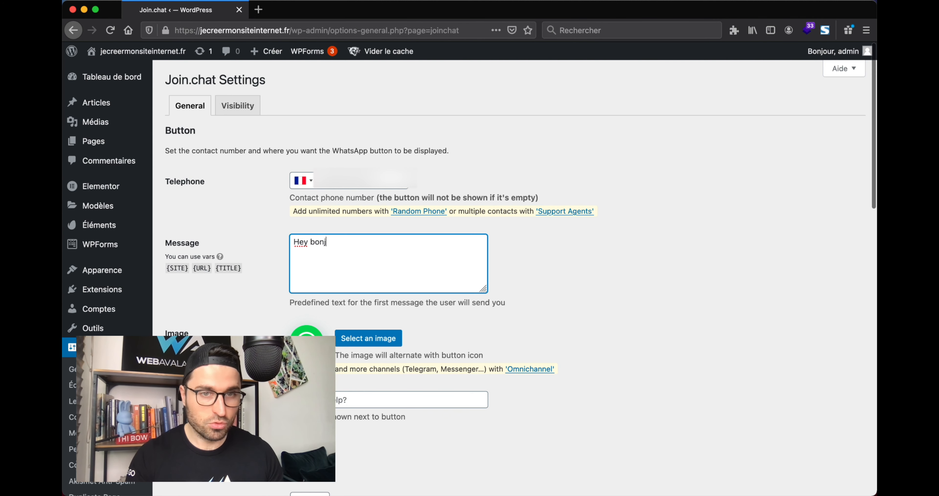
{"action": "type", "text": "our Thibow"}
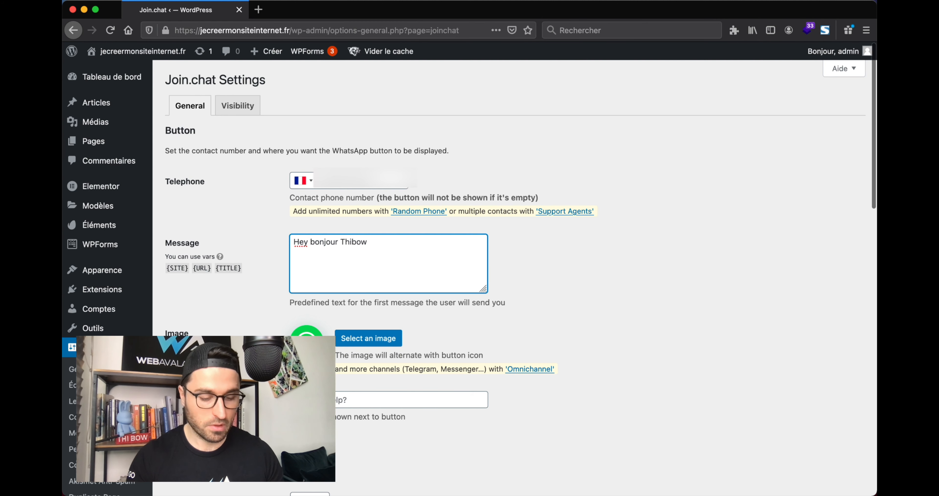
{"action": "type", "text": ", pouvons nous d"}
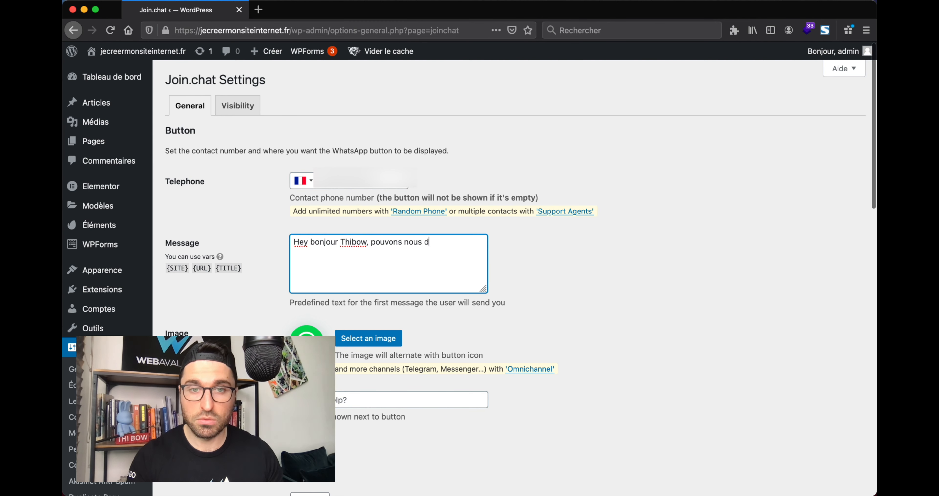
{"action": "type", "text": "iscuter de la "}
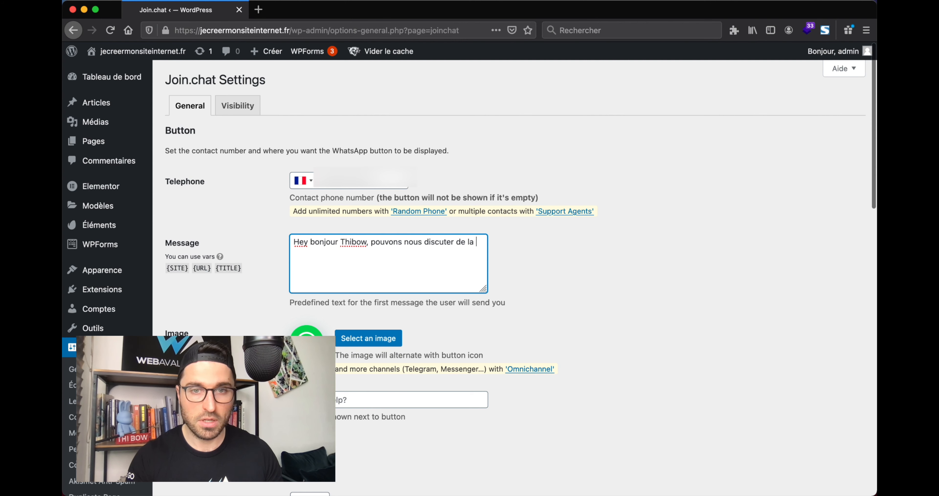
{"action": "type", "text": "création d'un sit eint"}
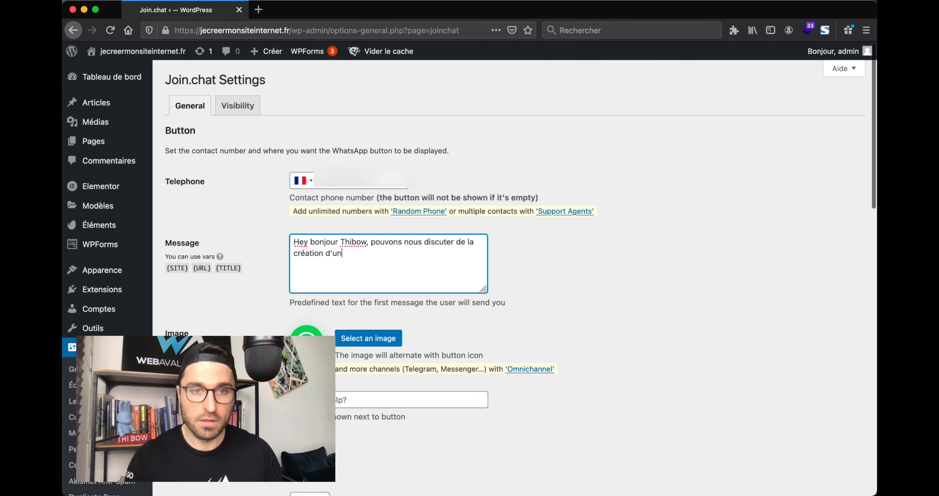
{"action": "key", "text": "BackSpace"}
{"action": "key", "text": "BackSpace"}
{"action": "key", "text": "BackSpace"}
{"action": "key", "text": "BackSpace"}
{"action": "key", "text": "BackSpace"}
{"action": "type", "text": "e "}
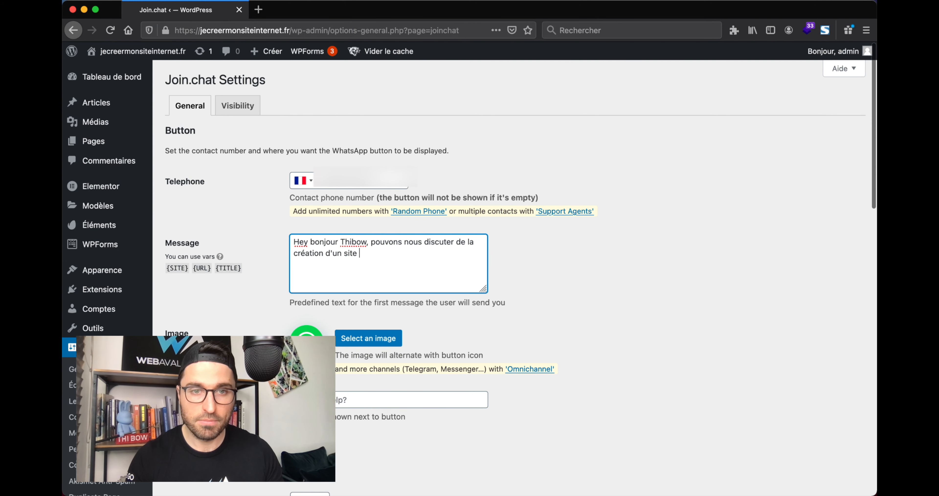
{"action": "type", "text": "internet"}
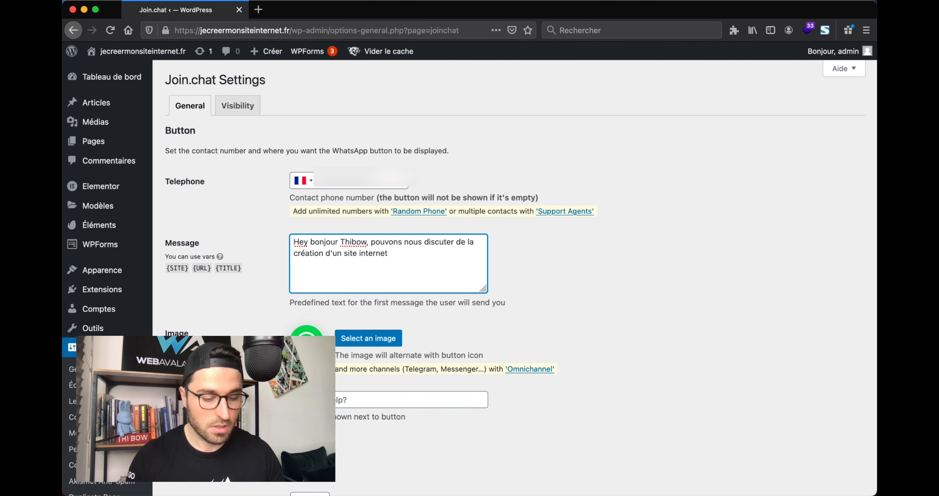
{"action": "type", "text": " qui déboite !"}
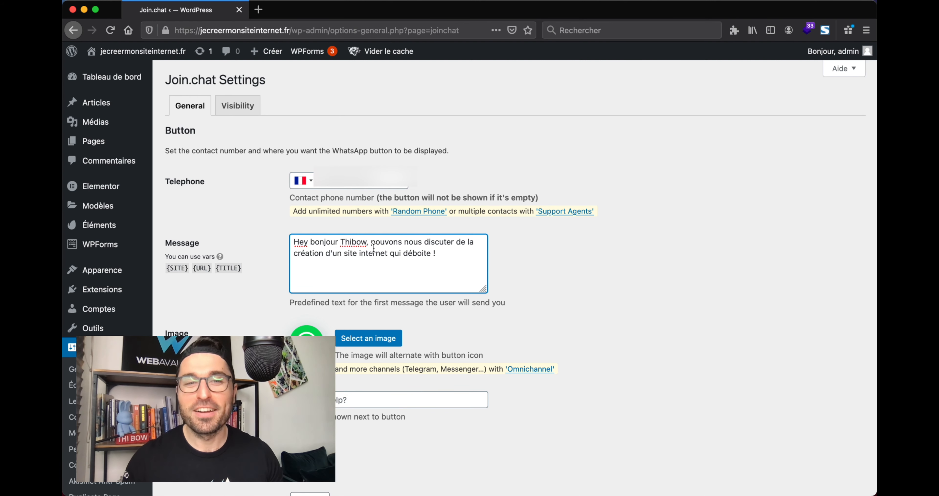
Set the tooltip shown next to the WhatsApp button to "Discutons ensemble :)"
{"action": "scroll", "coordinate": [401, 278], "scroll_direction": "down", "scroll_amount": 2}
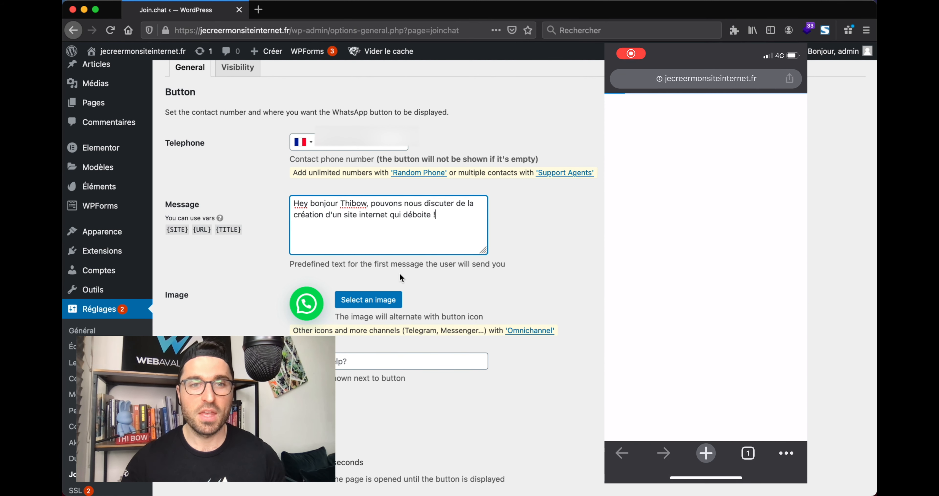
{"action": "scroll", "coordinate": [376, 254], "scroll_direction": "down", "scroll_amount": 4}
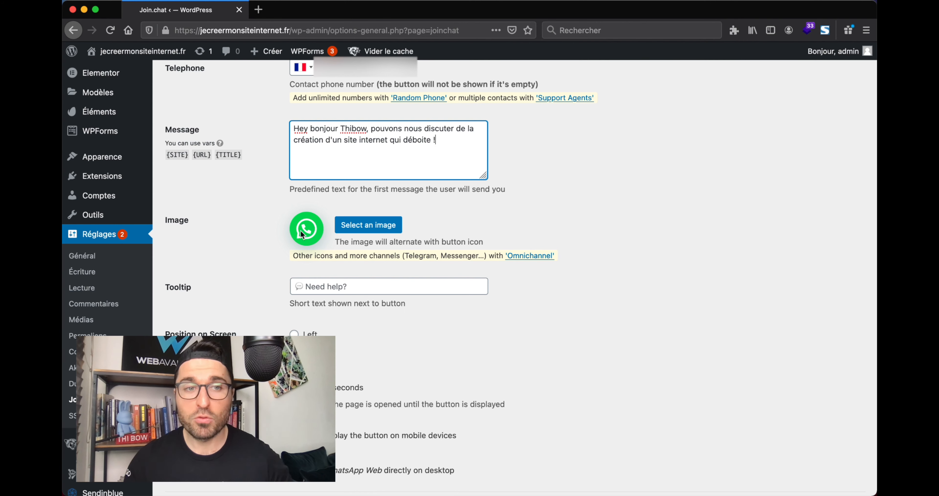
{"action": "scroll", "coordinate": [369, 229], "scroll_direction": "down", "scroll_amount": 3}
{"action": "left_click", "coordinate": [366, 235]}
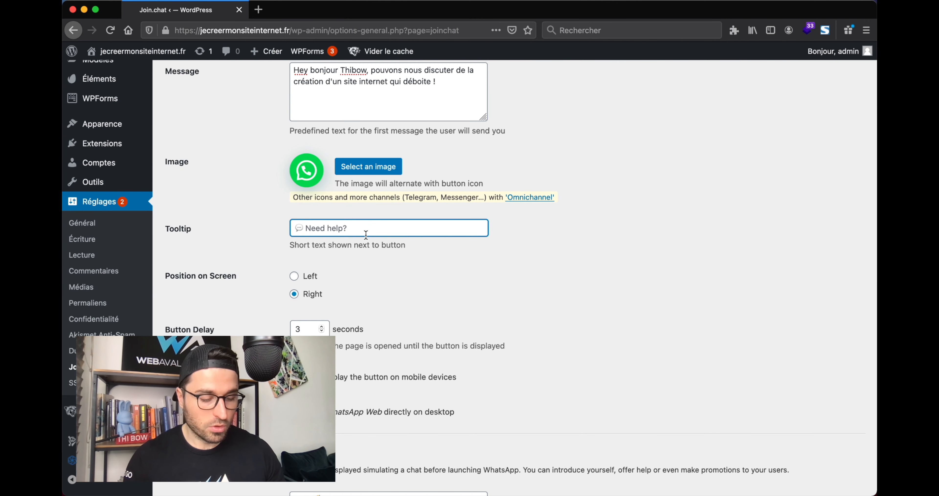
{"action": "type", "text": "Discutons en"}
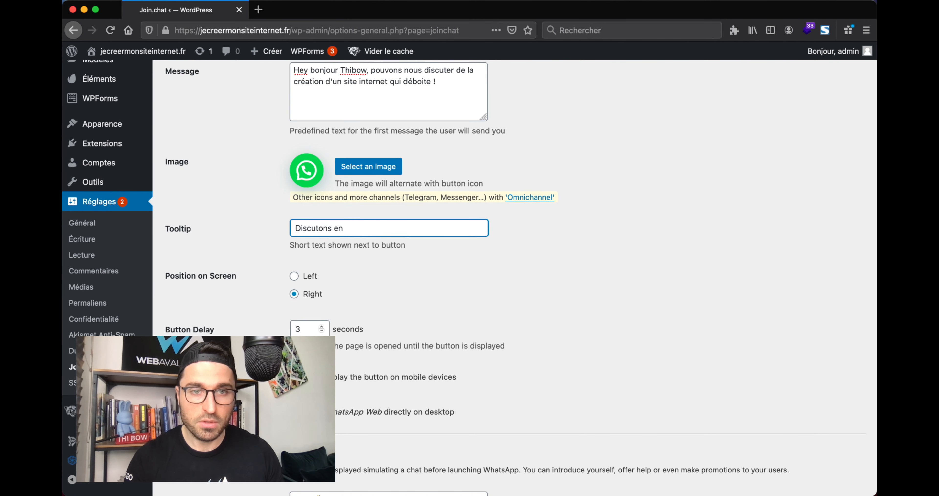
{"action": "type", "text": "semble"}
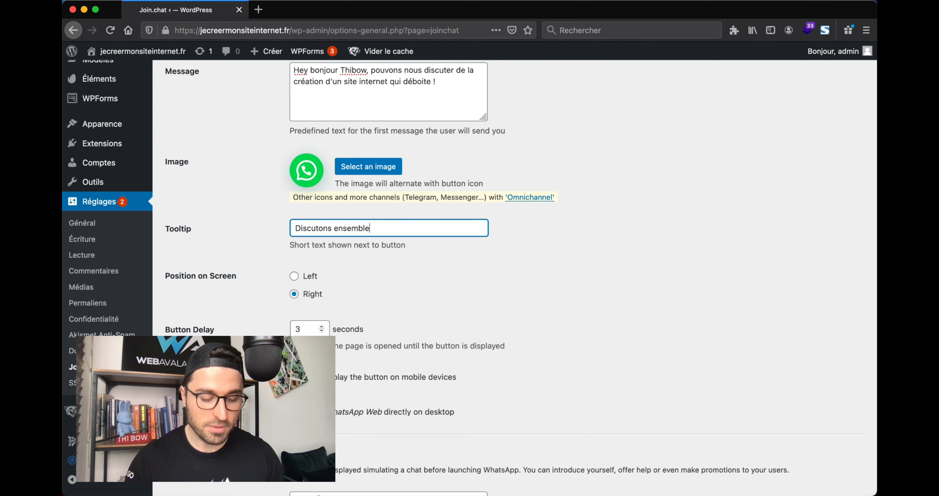
{"action": "type", "text": " :)"}
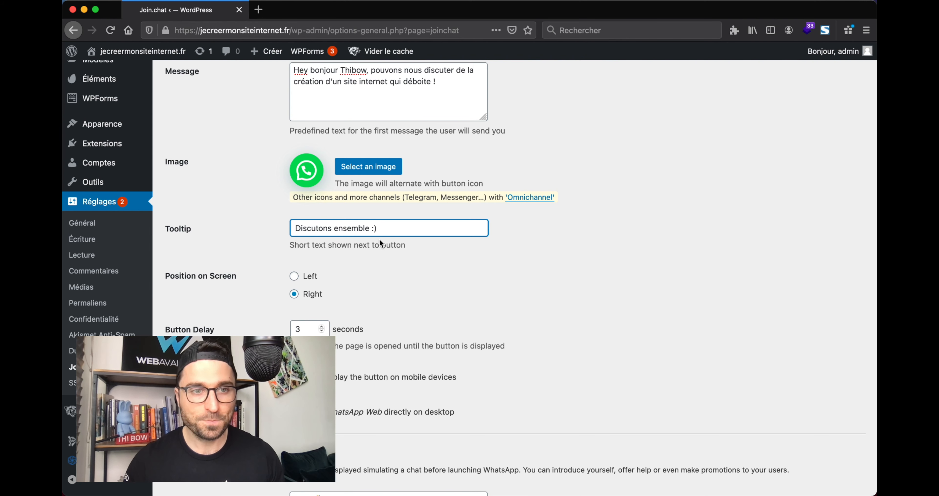
Review the button's screen position, display delay, mobile-only and WhatsApp Web options
{"action": "scroll", "coordinate": [379, 238], "scroll_direction": "down", "scroll_amount": 3}
{"action": "left_click_drag", "start_coordinate": [163, 223], "coordinate": [244, 221]}
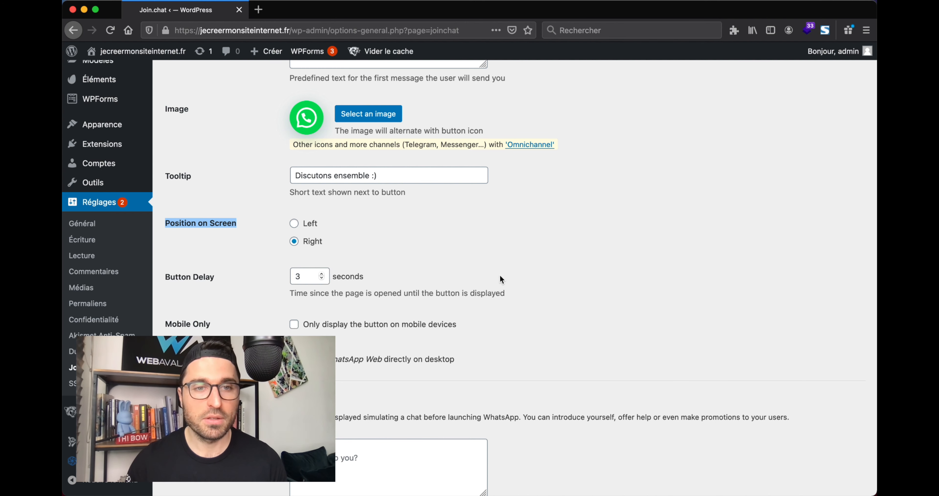
{"action": "scroll", "coordinate": [366, 243], "scroll_direction": "down", "scroll_amount": 1}
{"action": "left_click", "coordinate": [256, 251]}
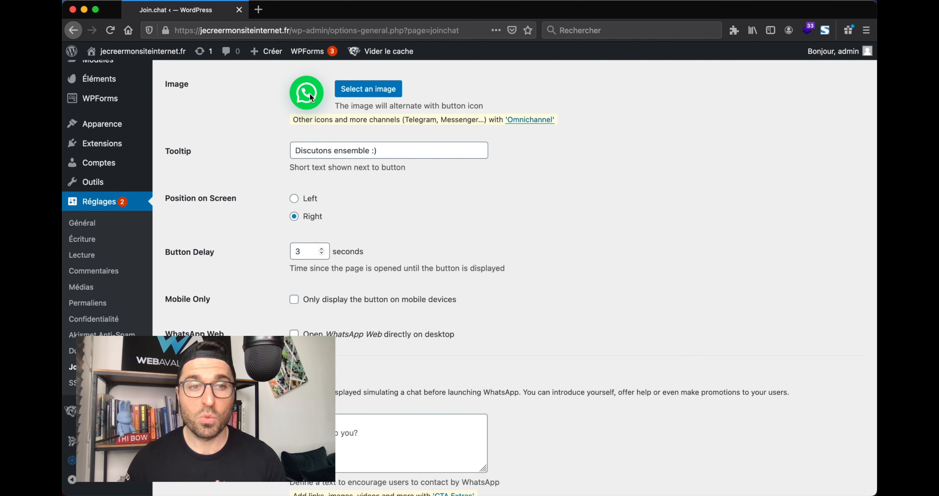
{"action": "scroll", "coordinate": [305, 252], "scroll_direction": "down", "scroll_amount": 4}
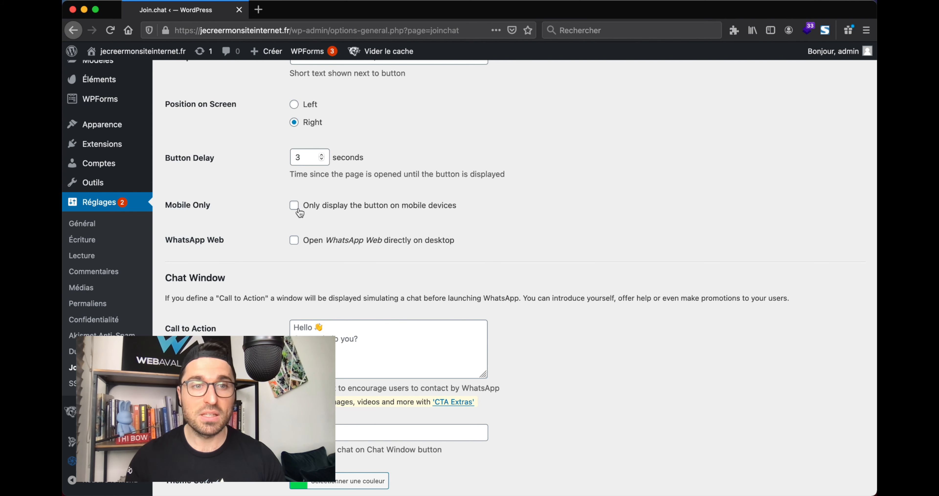
Replace the chat window's Call to Action text with "Coucou contactez-moi :)"
{"action": "scroll", "coordinate": [331, 210], "scroll_direction": "down", "scroll_amount": 3}
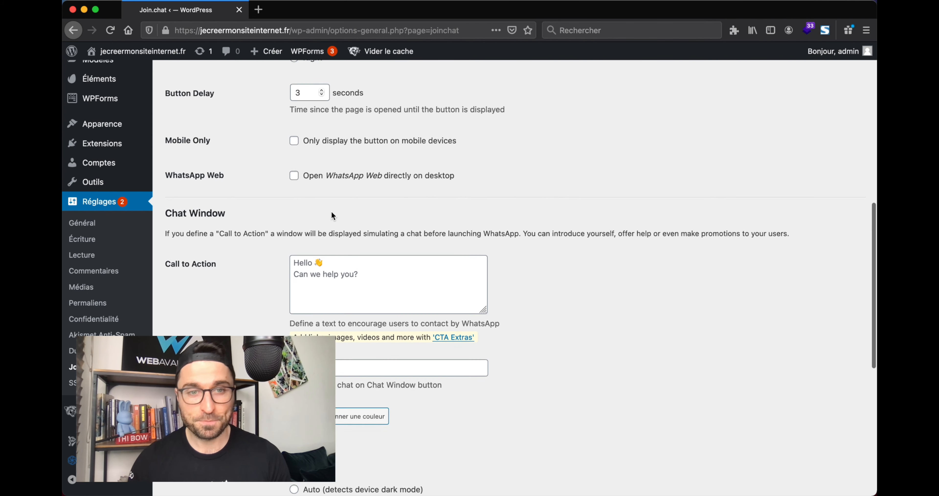
{"action": "left_click", "coordinate": [344, 257]}
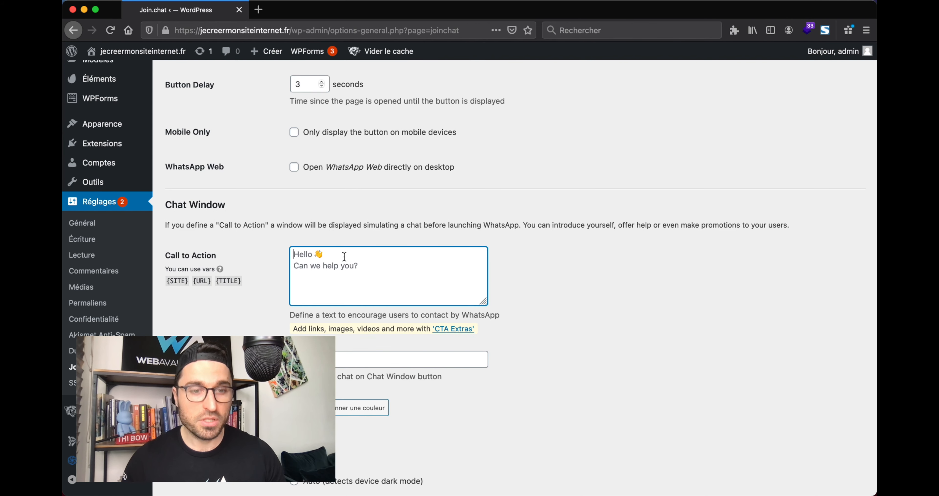
{"action": "key", "text": "super+a"}
{"action": "type", "text": "C"}
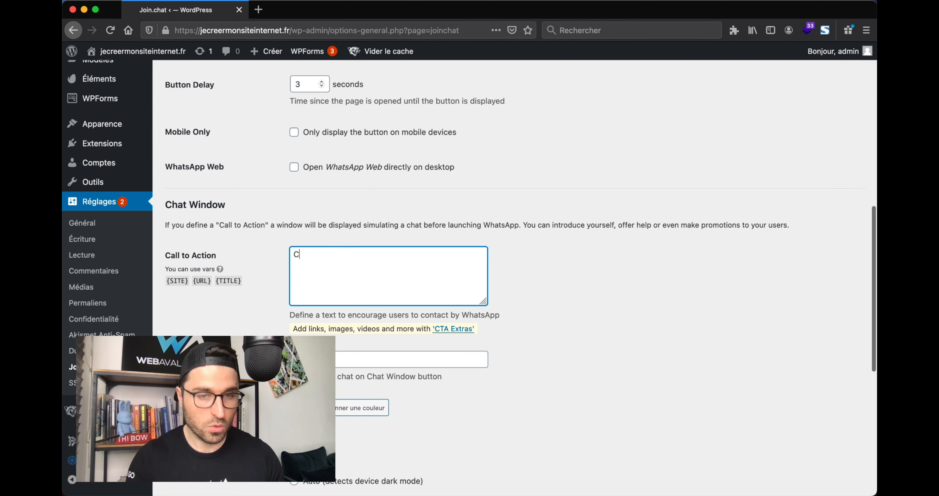
{"action": "type", "text": "oucou conatctez"}
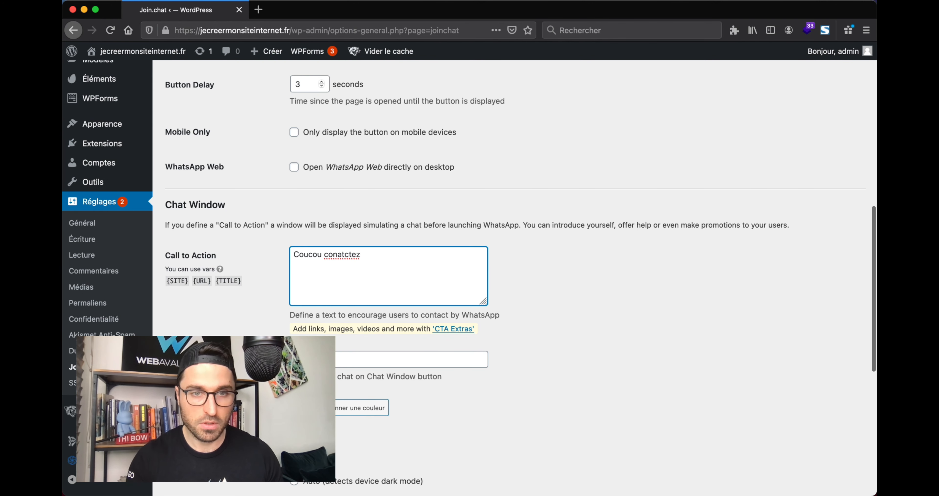
{"action": "key", "text": "BackSpace"}
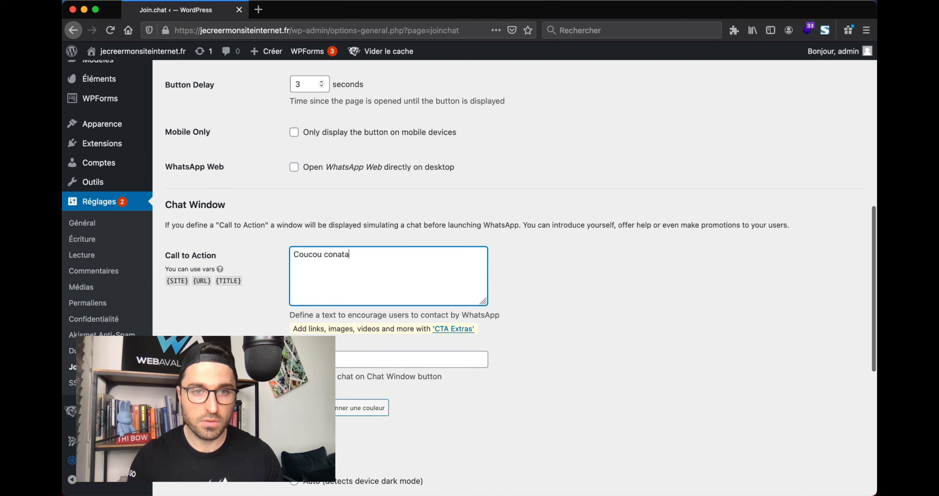
{"action": "type", "text": "tez moi"}
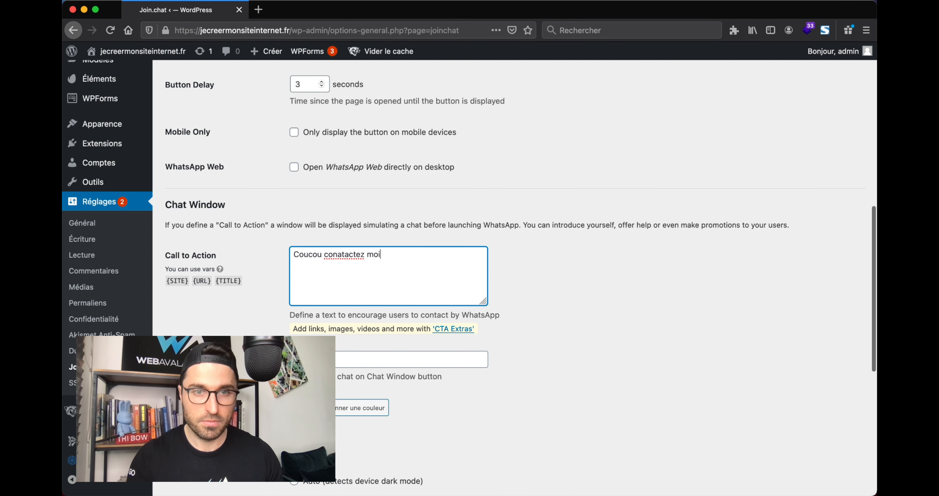
{"action": "key", "text": "BackSpace"}
{"action": "key", "text": "BackSpace"}
{"action": "key", "text": "BackSpace"}
{"action": "key", "text": "BackSpace"}
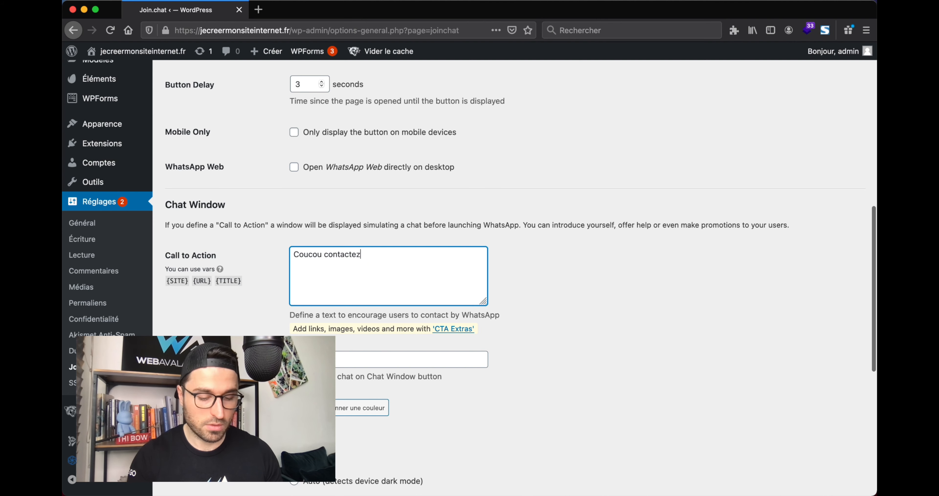
{"action": "type", "text": "-moi :)"}
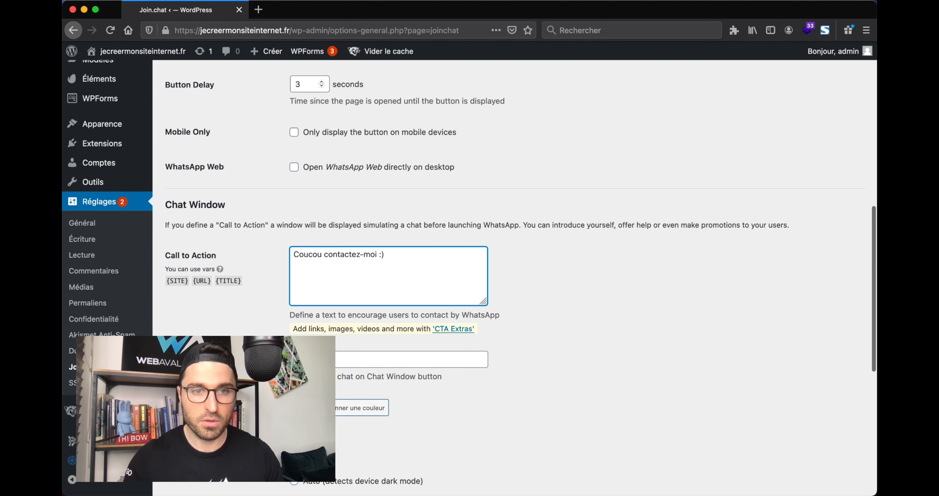
Set the chat window's button text to "Discutons ensemble"
{"action": "scroll", "coordinate": [520, 277], "scroll_direction": "down", "scroll_amount": 4}
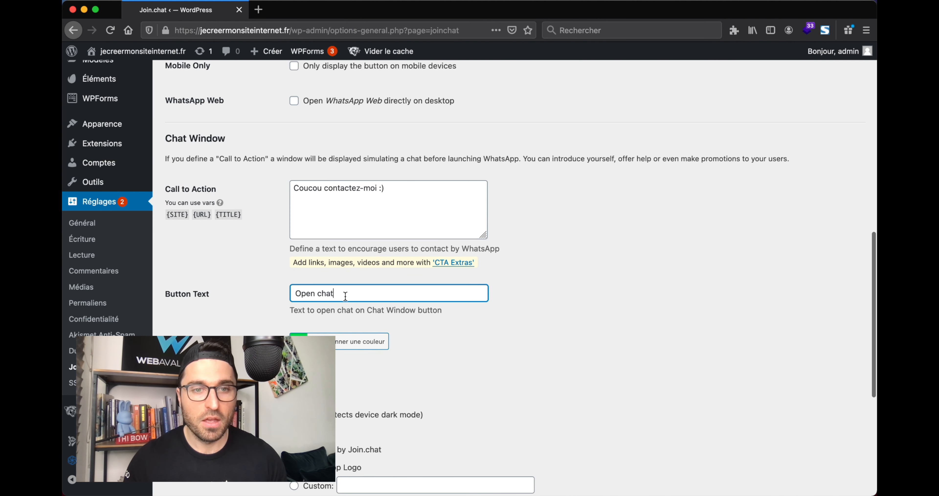
{"action": "left_click_drag", "start_coordinate": [345, 296], "coordinate": [283, 295]}
{"action": "type", "text": "Discutons ensemble"}
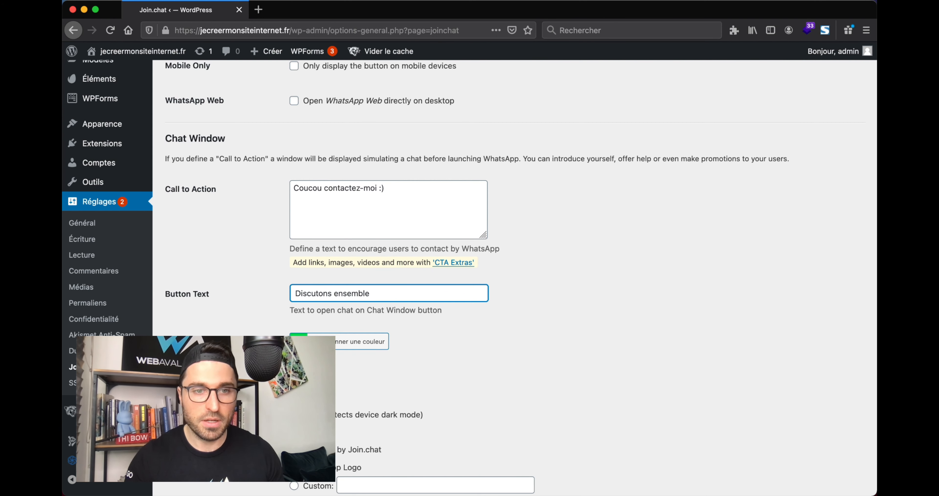
Give the chat window a custom header reading "WEB AVALANCHE"
{"action": "scroll", "coordinate": [274, 299], "scroll_direction": "down", "scroll_amount": 4}
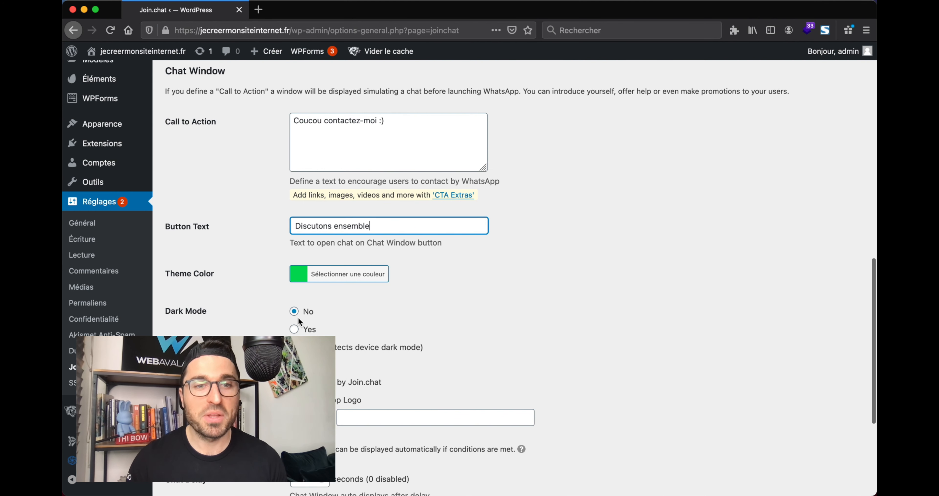
{"action": "scroll", "coordinate": [317, 296], "scroll_direction": "down", "scroll_amount": 1}
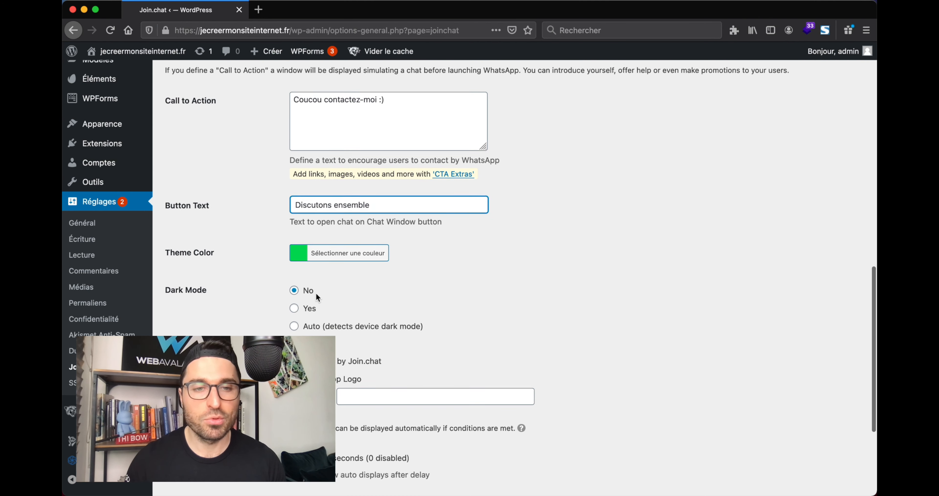
{"action": "scroll", "coordinate": [316, 294], "scroll_direction": "down", "scroll_amount": 1}
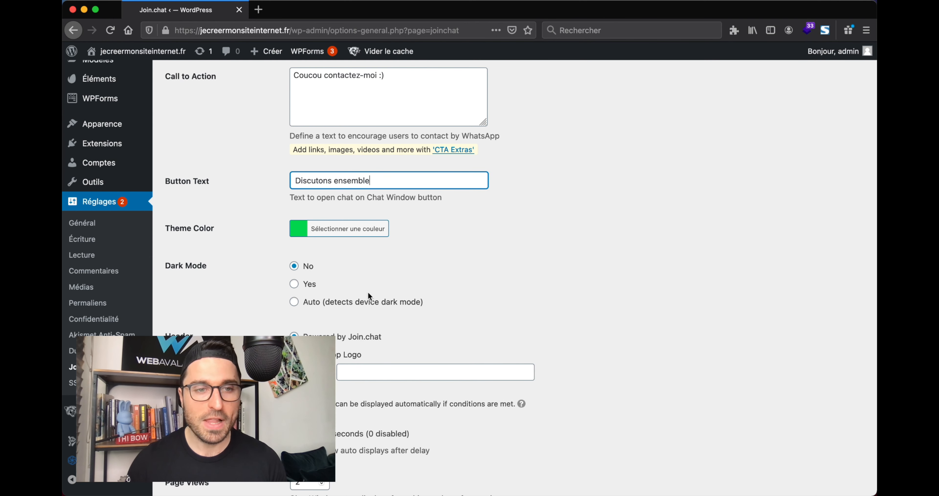
{"action": "scroll", "coordinate": [370, 298], "scroll_direction": "down", "scroll_amount": 4}
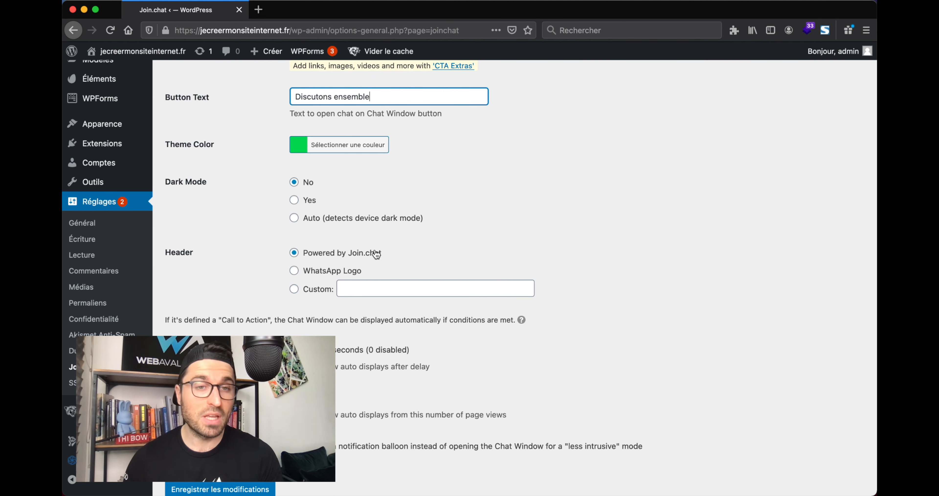
{"action": "left_click", "coordinate": [313, 295]}
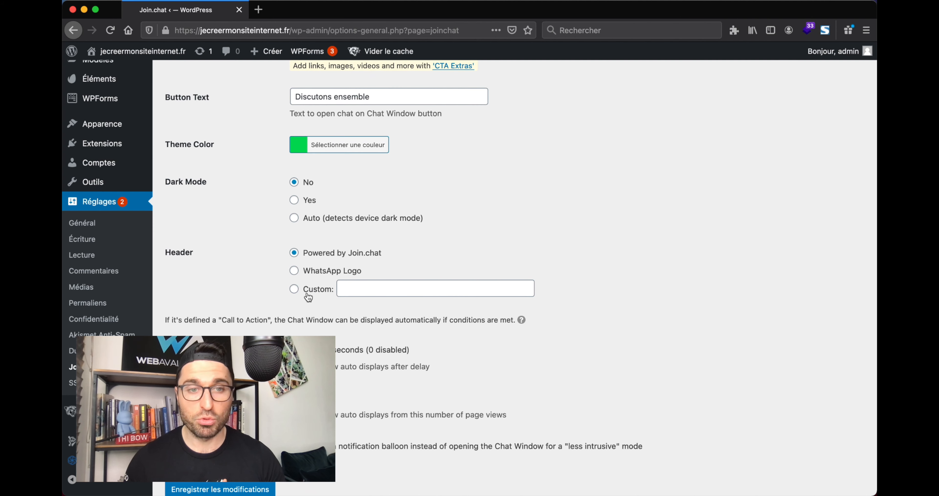
{"action": "left_click", "coordinate": [372, 281]}
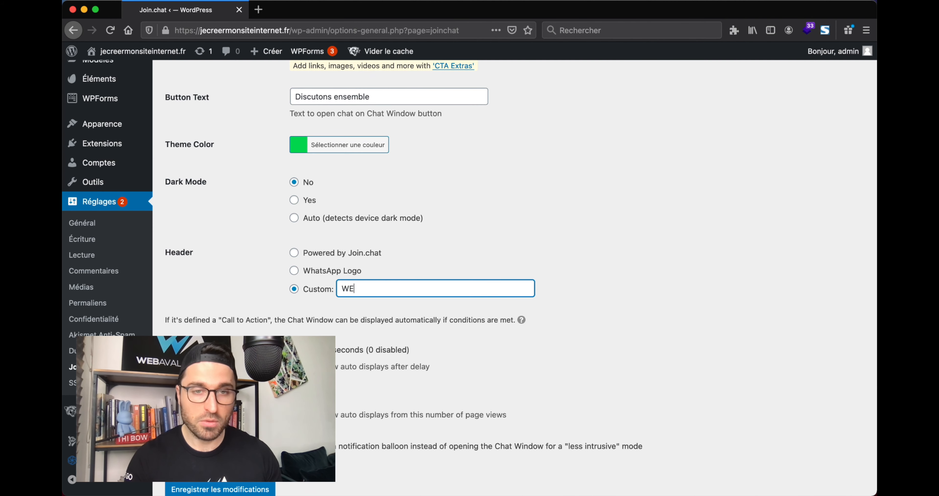
{"action": "type", "text": "WEB AVALANCHE"}
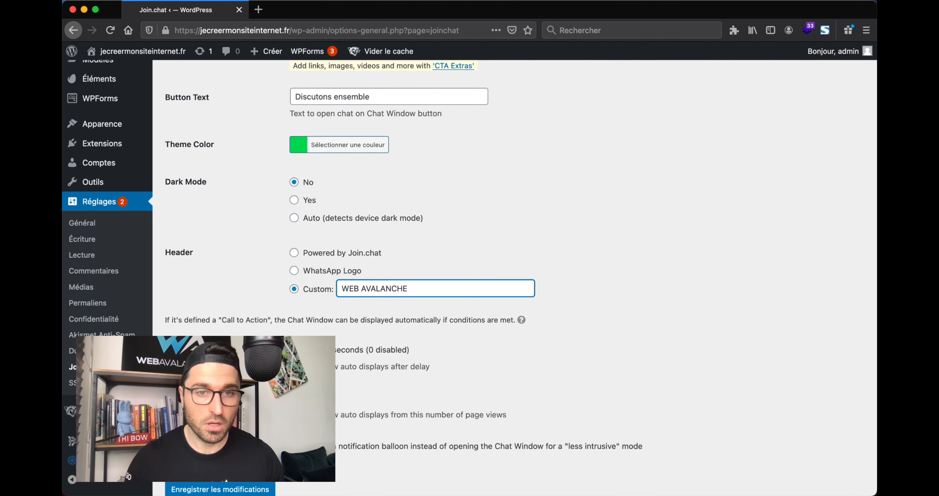
Set the Chat Delay to 5 seconds and save the Join.chat settings
{"action": "scroll", "coordinate": [394, 276], "scroll_direction": "down", "scroll_amount": 3}
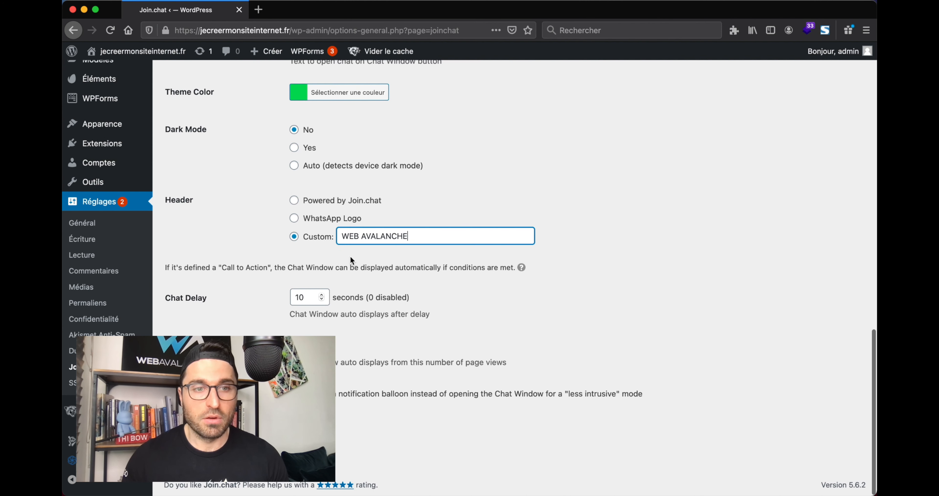
{"action": "left_click", "coordinate": [322, 299]}
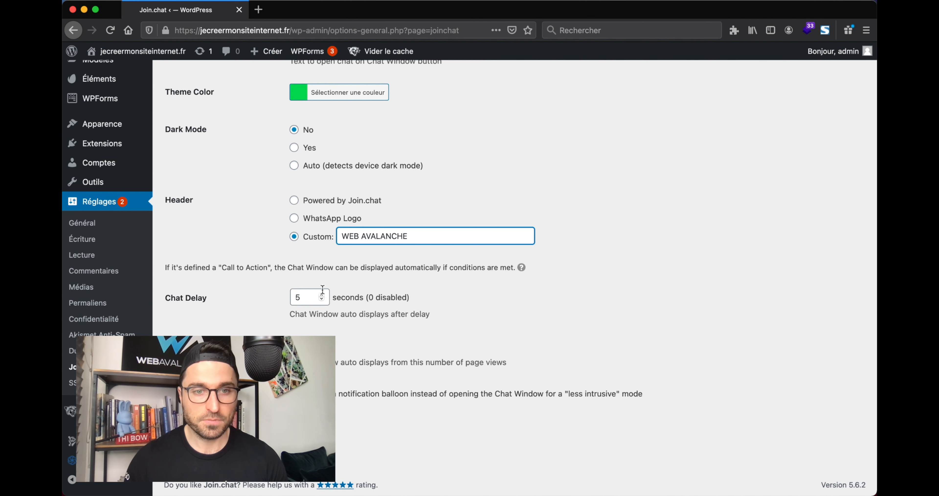
{"action": "key", "text": "Return"}
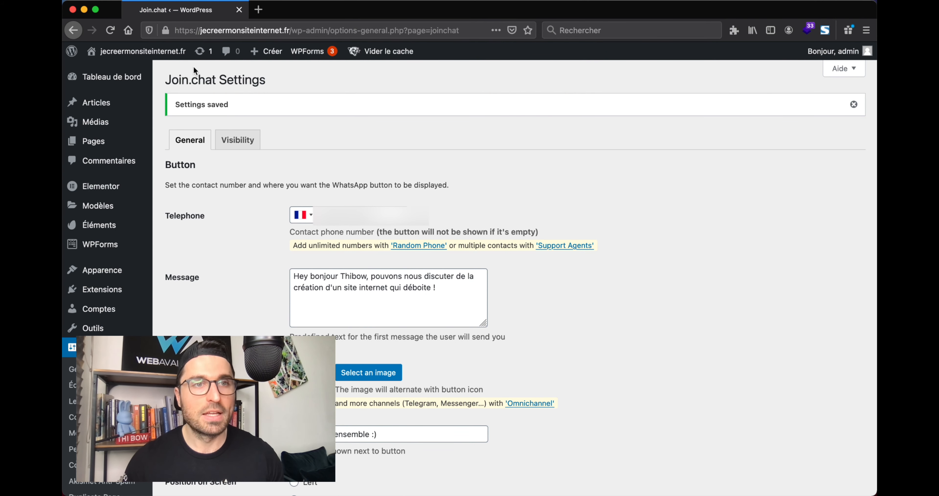
Open the site's home page in a new tab and examine how the WhatsApp button and chat window display
{"action": "left_click", "coordinate": [161, 53], "text": "super"}
{"action": "left_click", "coordinate": [292, 11]}
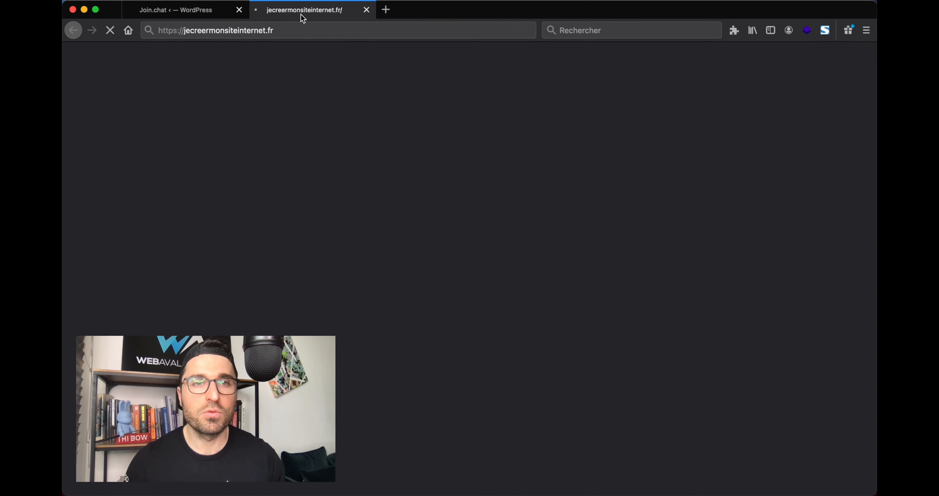
{"action": "scroll", "coordinate": [410, 178], "scroll_direction": "down", "scroll_amount": 5}
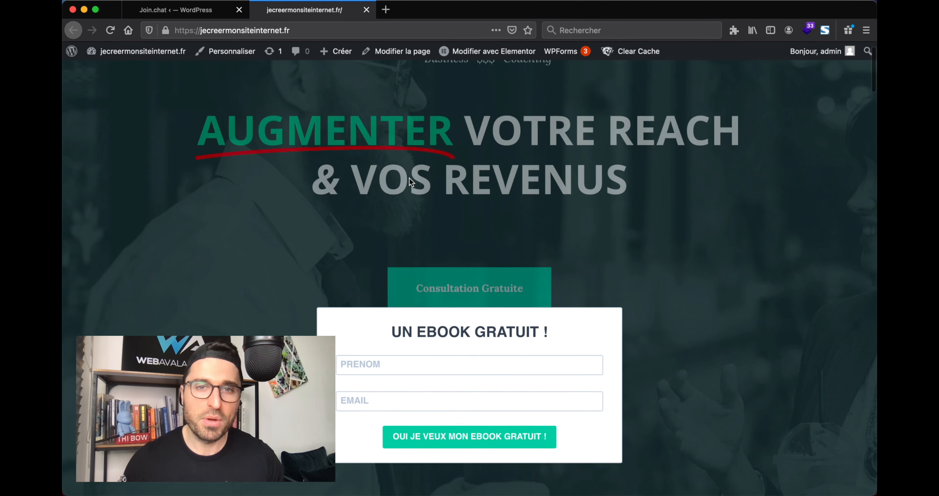
{"action": "scroll", "coordinate": [410, 181], "scroll_direction": "down", "scroll_amount": 2}
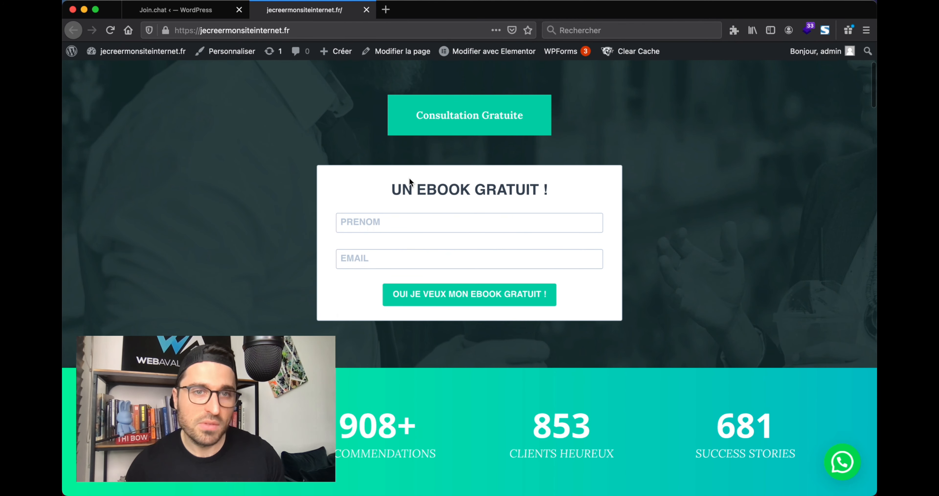
{"action": "scroll", "coordinate": [410, 181], "scroll_direction": "down", "scroll_amount": 6}
{"action": "scroll", "coordinate": [410, 181], "scroll_direction": "down", "scroll_amount": 9}
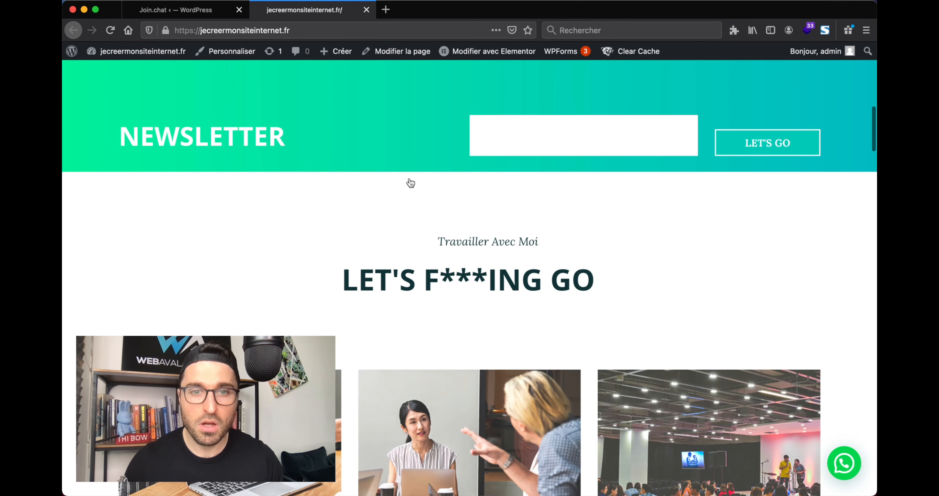
{"action": "scroll", "coordinate": [410, 177], "scroll_direction": "down", "scroll_amount": 3}
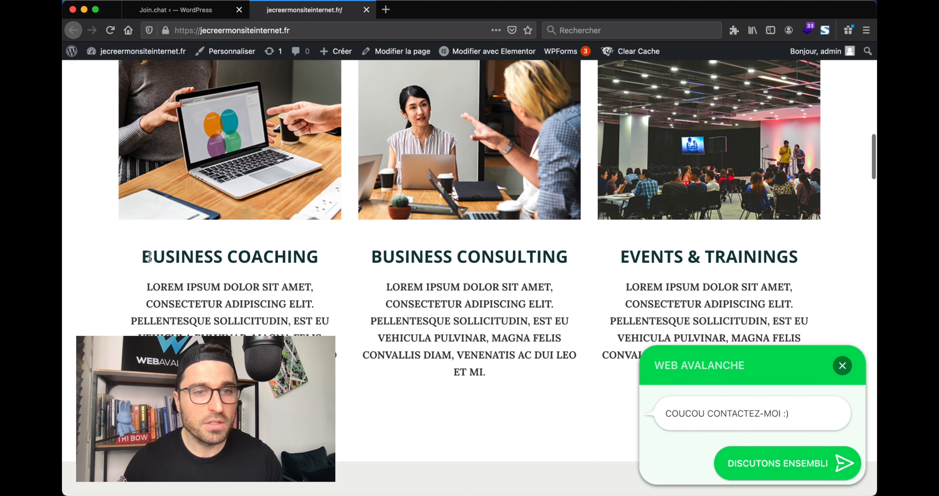
{"action": "left_click_drag", "start_coordinate": [149, 257], "coordinate": [316, 263]}
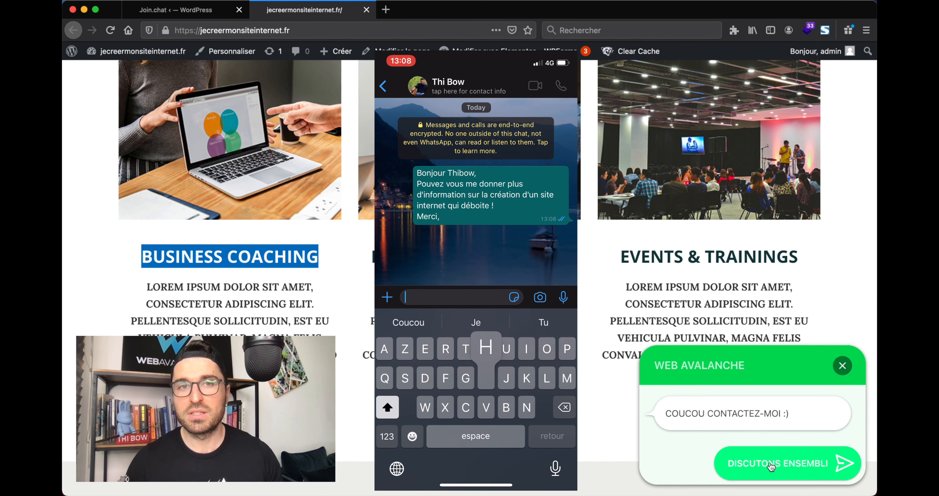
Start the WhatsApp discussion from the site's chat window, append "lqjshgdlqjsgdqjsd" to the predefined message and send it
{"action": "left_click", "coordinate": [772, 466]}
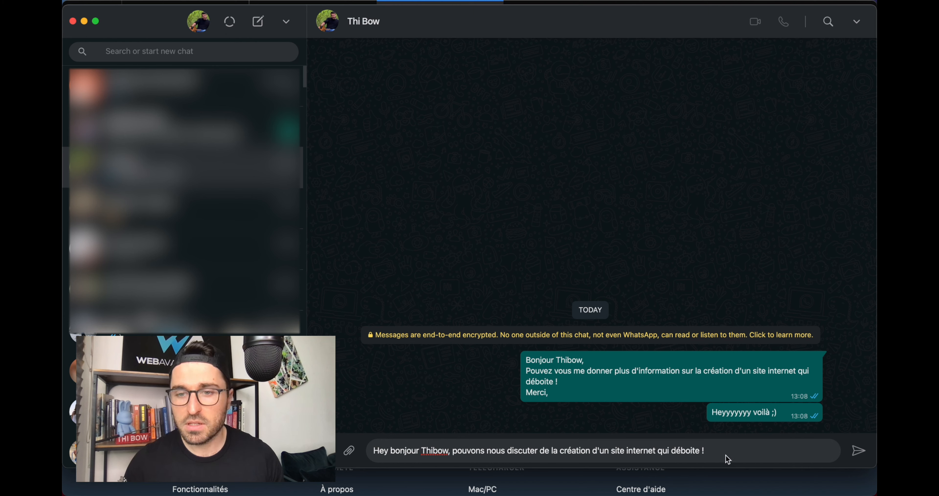
{"action": "type", "text": "lqjshgdlqjsgdqjsd"}
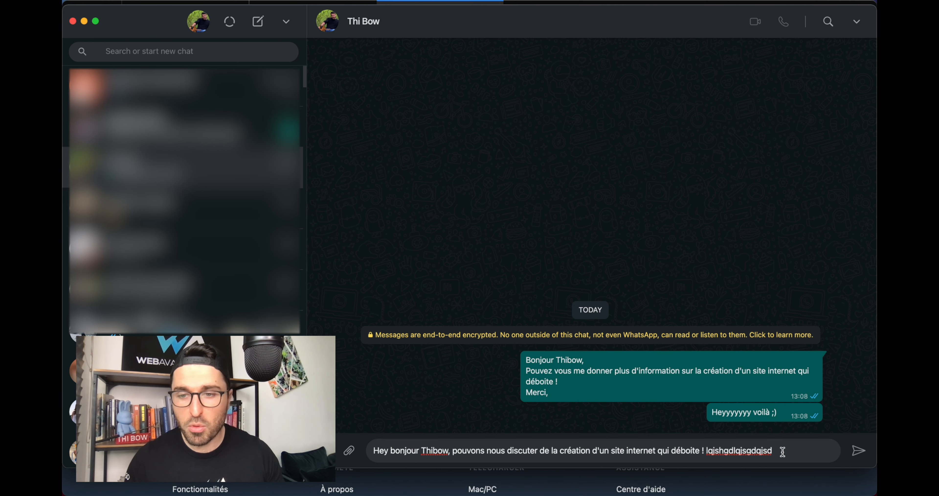
{"action": "key", "text": "Return"}
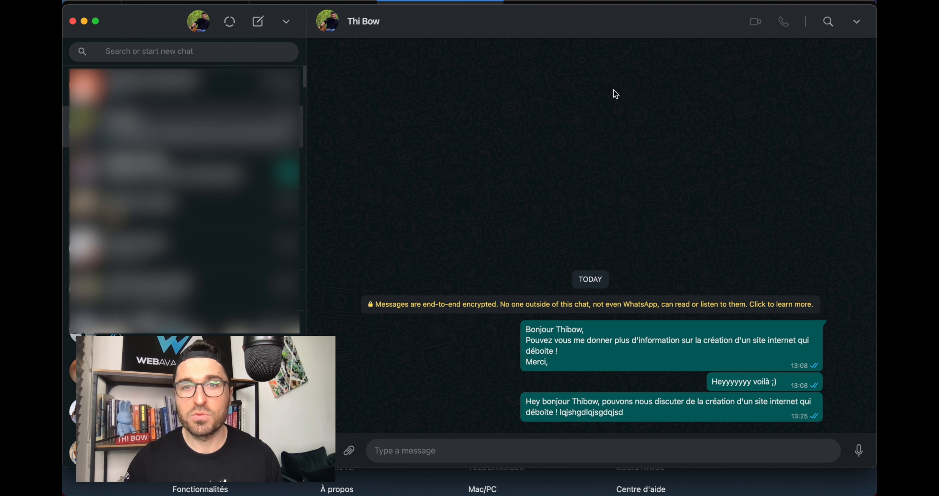
Close the WhatsApp conversation and its sharing page, and return to the beginning of the site's home page
{"action": "key", "text": "super+w"}
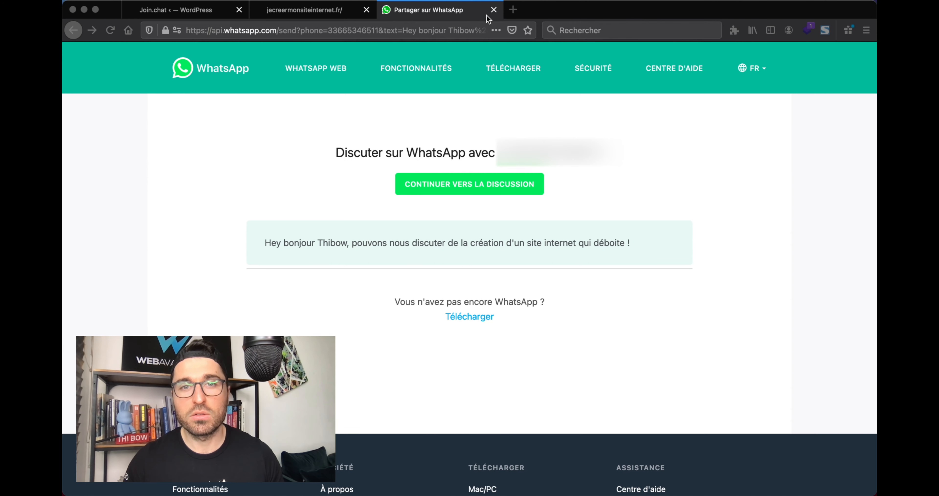
{"action": "left_click", "coordinate": [493, 10]}
{"action": "scroll", "coordinate": [425, 194], "scroll_direction": "up", "scroll_amount": 10}
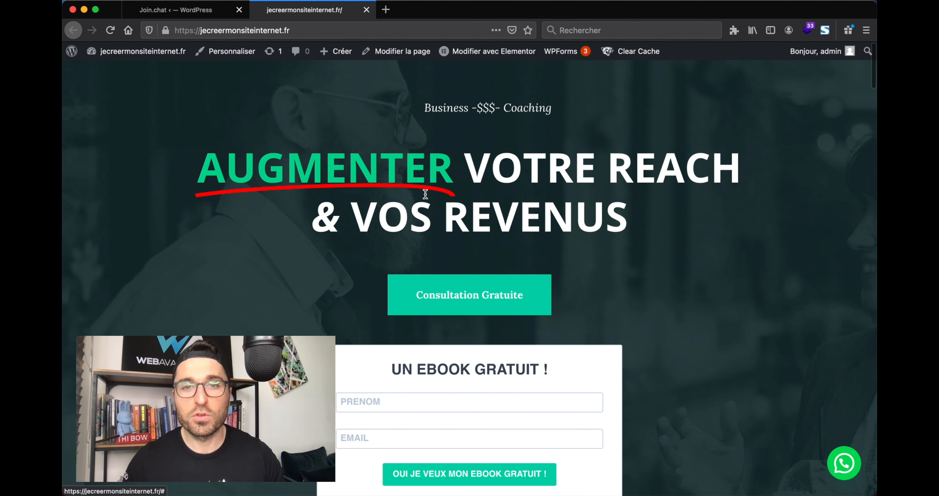
Return to the Join.chat settings and review the button's message, image, tooltip and position options
{"action": "left_click", "coordinate": [216, 14]}
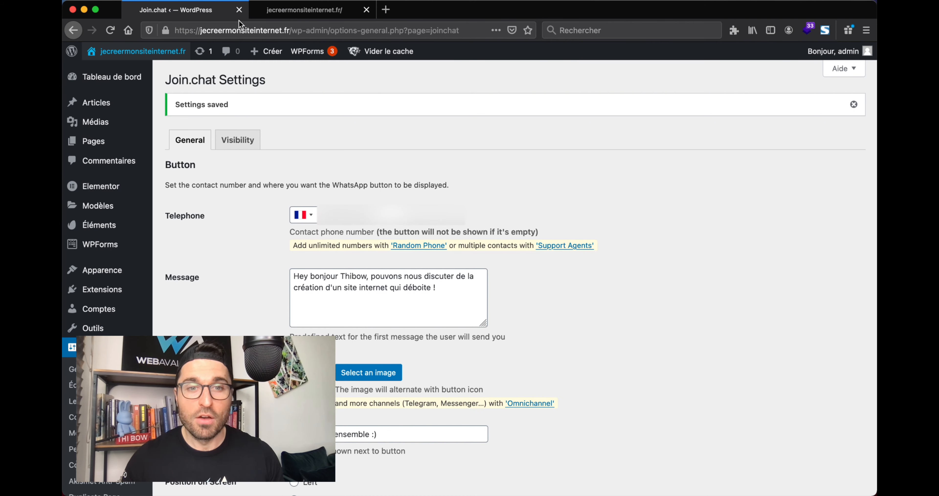
{"action": "scroll", "coordinate": [487, 260], "scroll_direction": "down", "scroll_amount": 2}
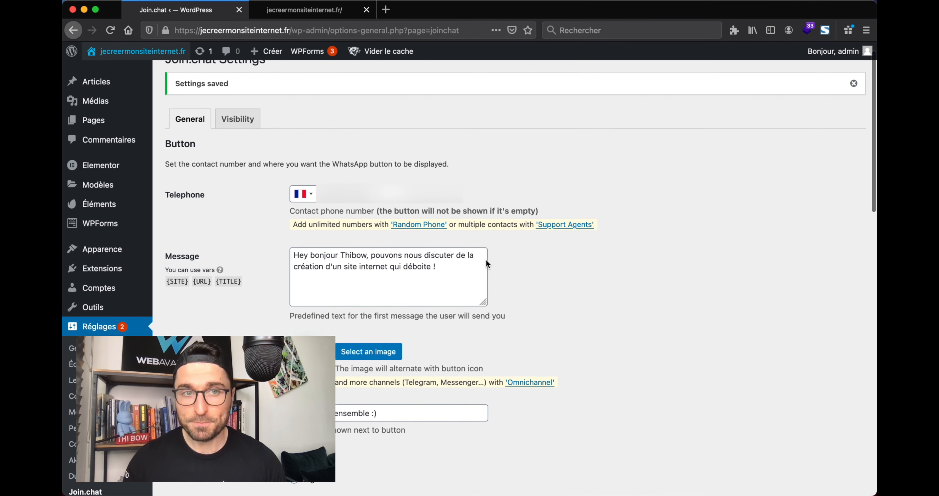
{"action": "scroll", "coordinate": [486, 258], "scroll_direction": "down", "scroll_amount": 4}
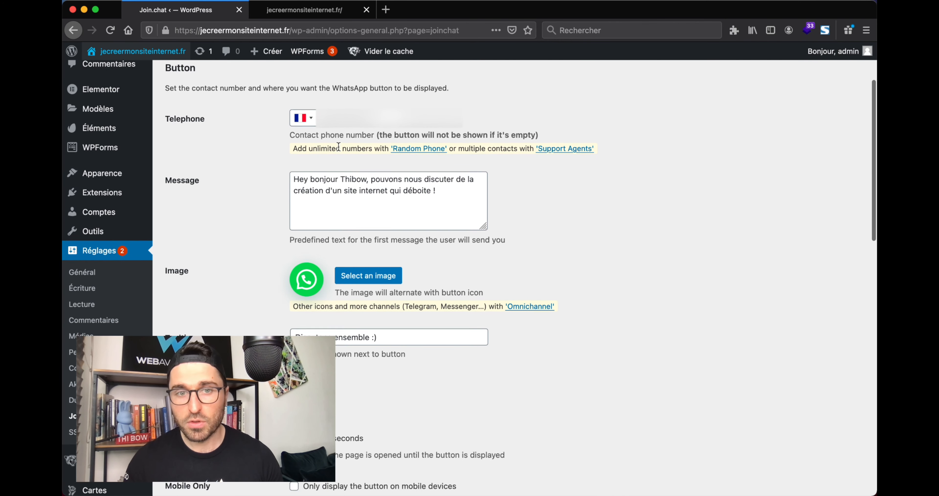
{"action": "scroll", "coordinate": [338, 146], "scroll_direction": "down", "scroll_amount": 1}
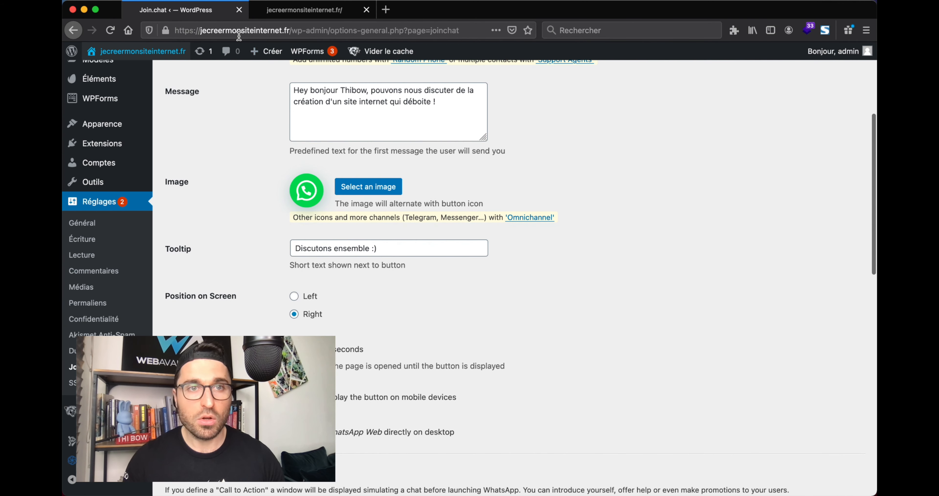
Open the WhatsApp chat window on the live home page, examine its light appearance, and close it
{"action": "left_click", "coordinate": [280, 14]}
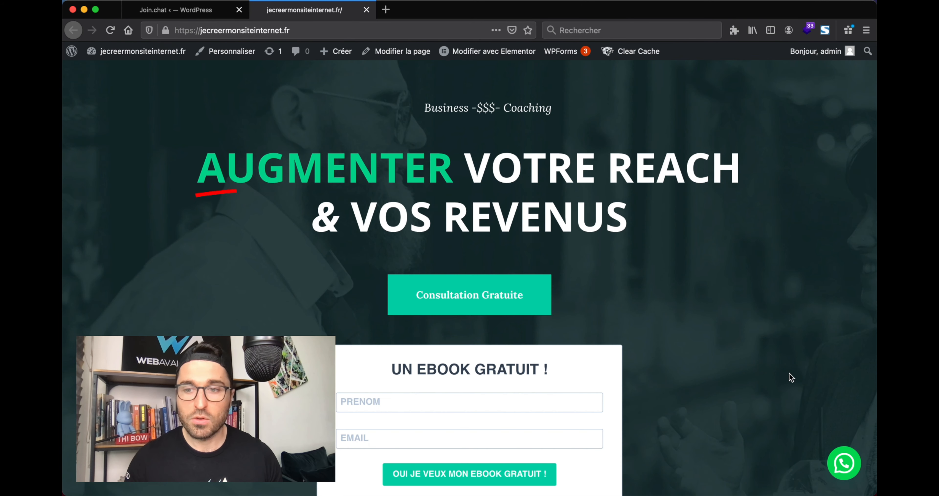
{"action": "left_click", "coordinate": [845, 465]}
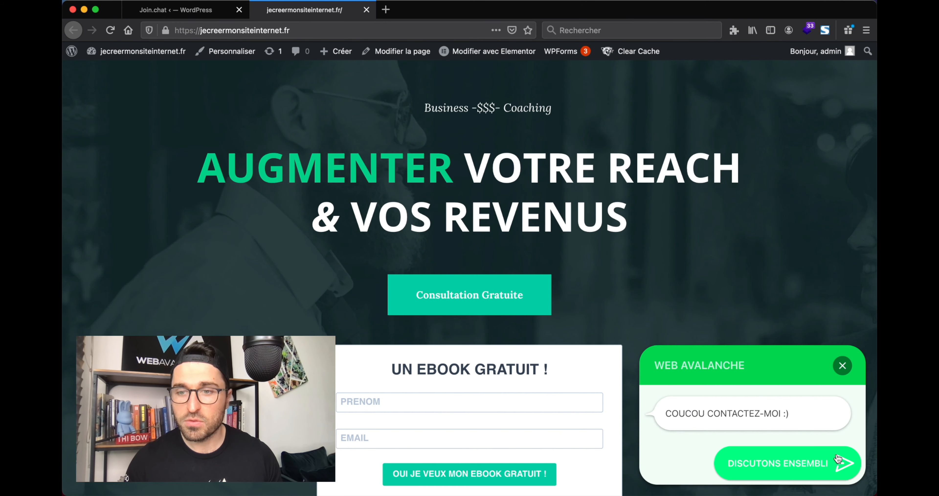
{"action": "left_click", "coordinate": [844, 367]}
Set the chat window's Dark Mode to Yes in the Join.chat settings and save the changes
{"action": "left_click", "coordinate": [176, 10]}
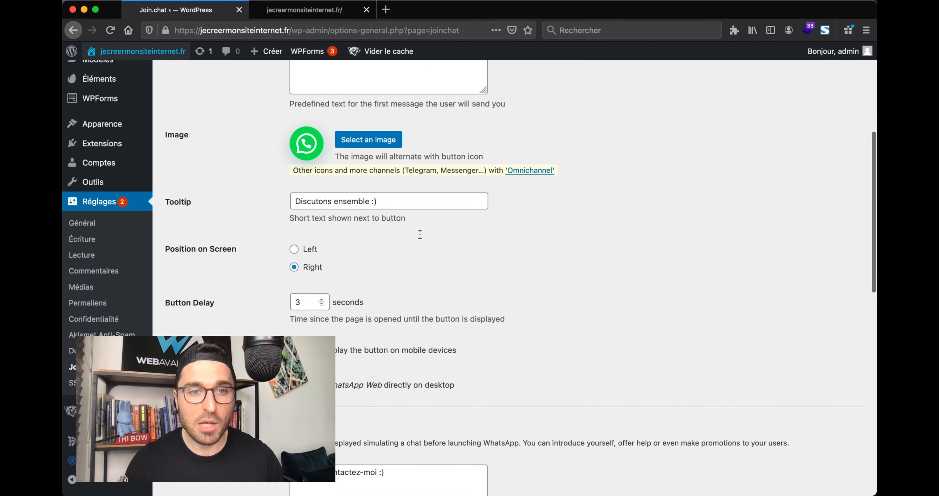
{"action": "scroll", "coordinate": [420, 234], "scroll_direction": "down", "scroll_amount": 3}
{"action": "scroll", "coordinate": [372, 257], "scroll_direction": "down", "scroll_amount": 5}
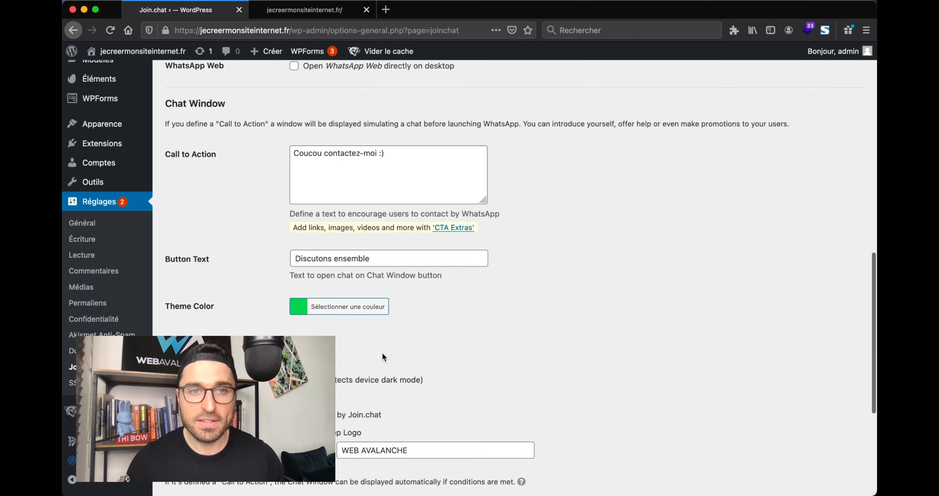
{"action": "scroll", "coordinate": [382, 352], "scroll_direction": "down", "scroll_amount": 6}
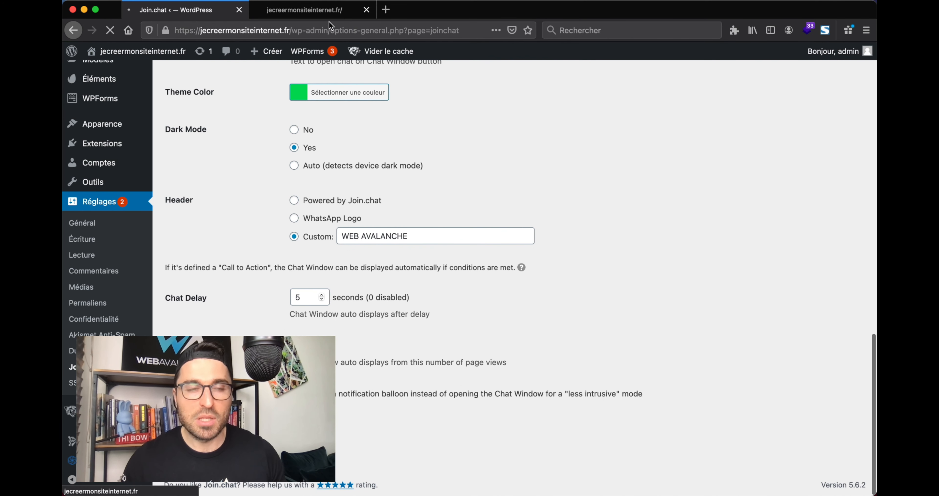
Reload the live home page, open the WhatsApp chat window to check its dark mode appearance, and close it
{"action": "left_click", "coordinate": [306, 13]}
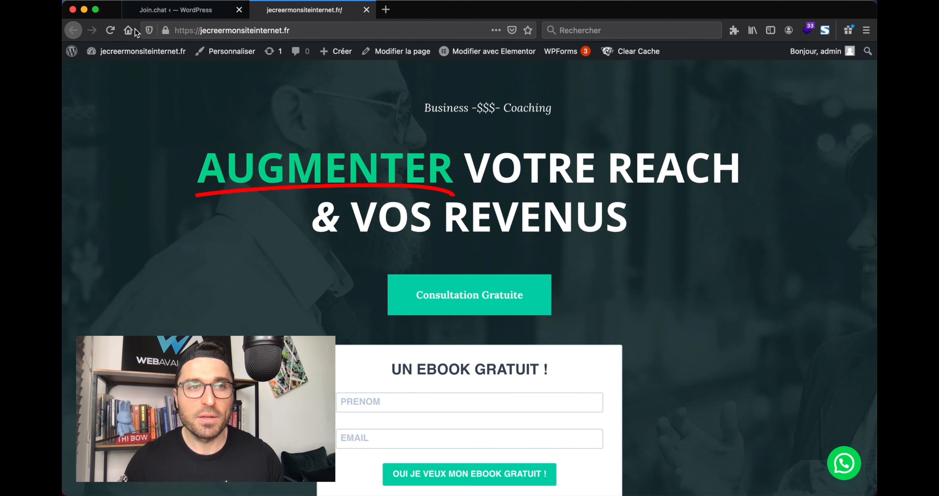
{"action": "left_click", "coordinate": [110, 30]}
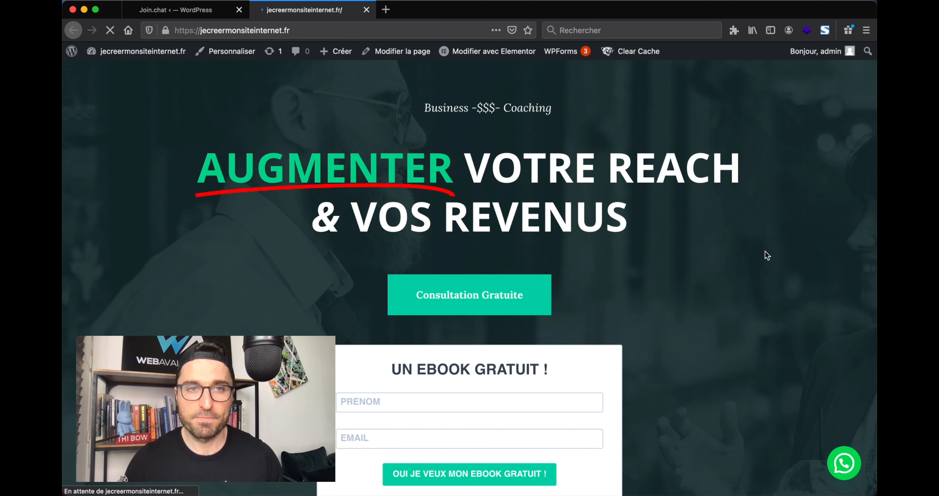
{"action": "scroll", "coordinate": [789, 318], "scroll_direction": "down", "scroll_amount": 1}
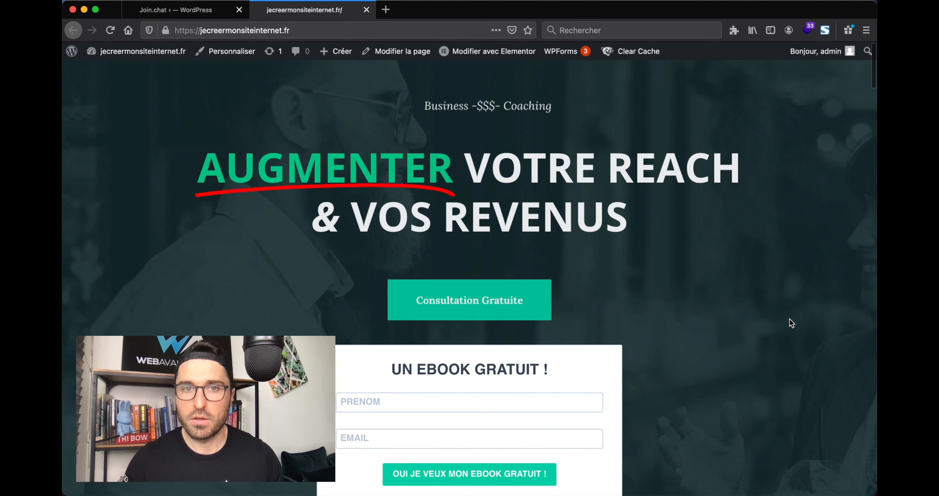
{"action": "scroll", "coordinate": [789, 320], "scroll_direction": "down", "scroll_amount": 5}
{"action": "scroll", "coordinate": [792, 325], "scroll_direction": "down", "scroll_amount": 1}
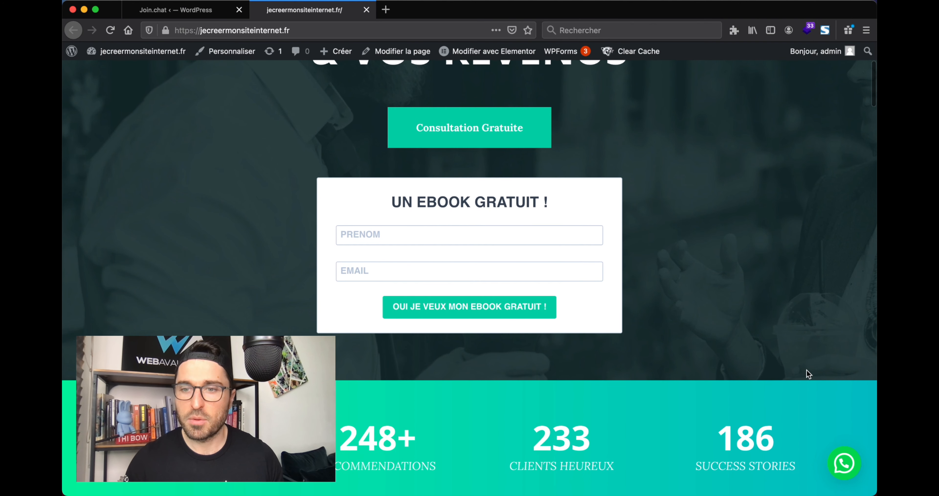
{"action": "left_click", "coordinate": [844, 480]}
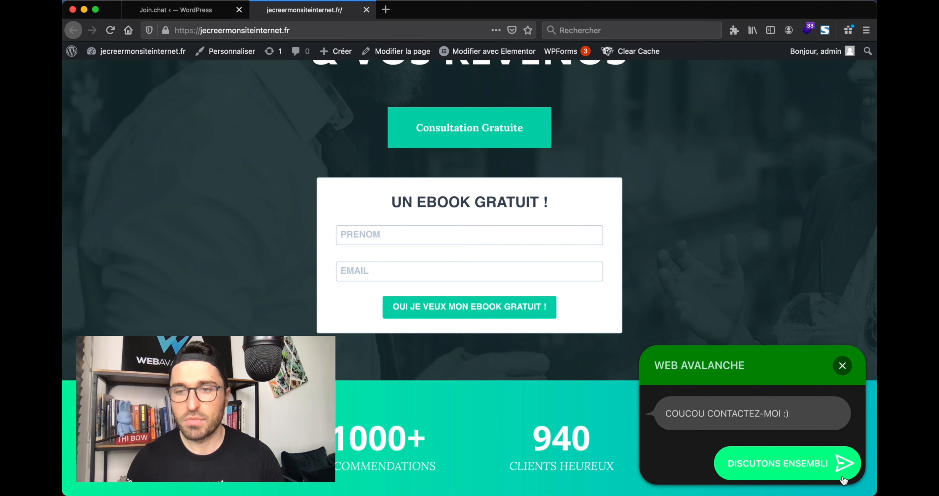
{"action": "scroll", "coordinate": [791, 288], "scroll_direction": "up", "scroll_amount": 6}
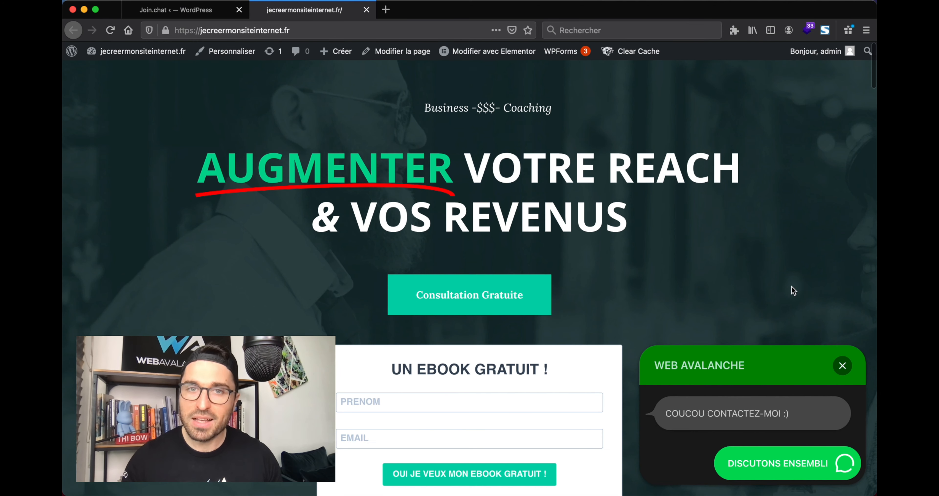
{"action": "left_click", "coordinate": [842, 365]}
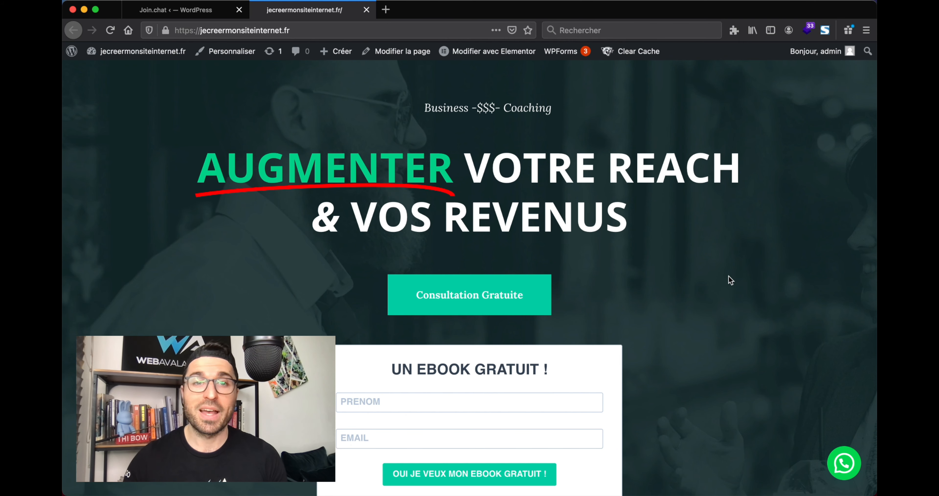
{"action": "scroll", "coordinate": [718, 275], "scroll_direction": "down", "scroll_amount": 3}
{"action": "scroll", "coordinate": [717, 274], "scroll_direction": "up", "scroll_amount": 3}
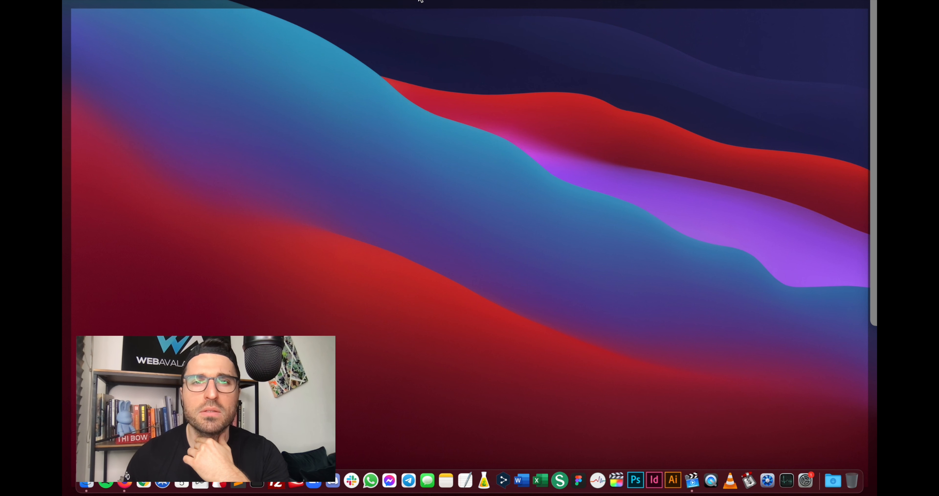
Dismiss the Loom recorder on the desktop and quit the window-arrangement utility
{"action": "left_click", "coordinate": [420, 2]}
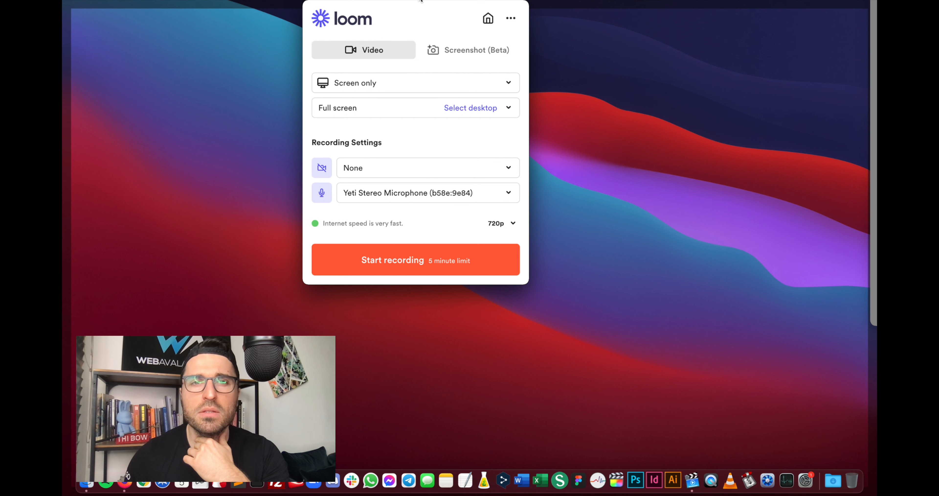
{"action": "left_click", "coordinate": [421, 1]}
{"action": "right_click", "coordinate": [421, 0]}
{"action": "left_click", "coordinate": [422, 36]}
{"action": "left_click", "coordinate": [433, 5]}
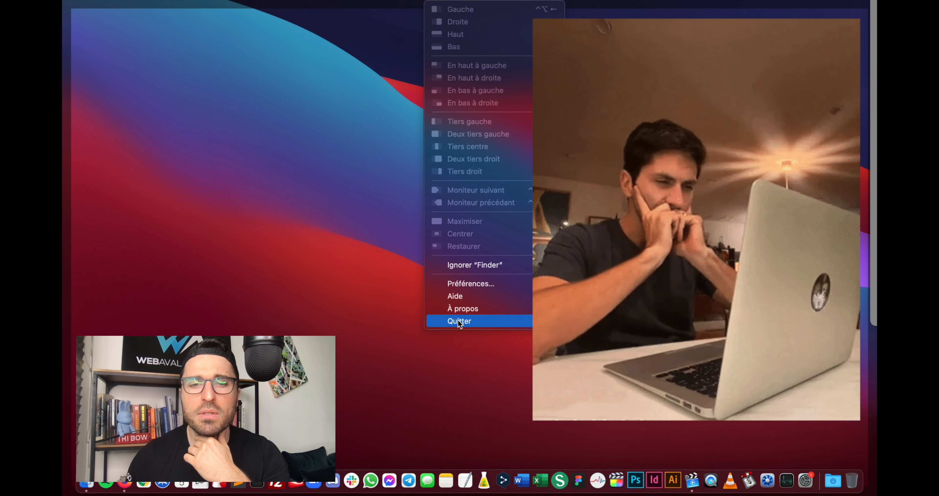
{"action": "left_click", "coordinate": [459, 321]}
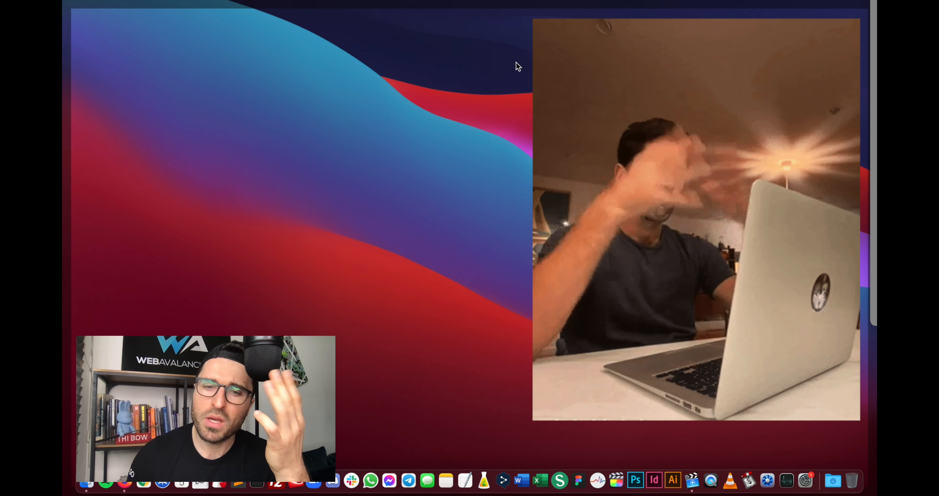